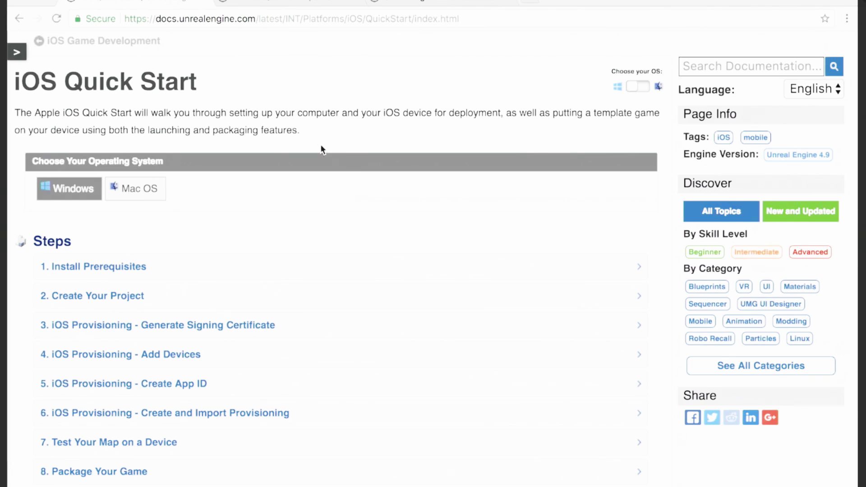
View the Unreal Engine Android and iOS Quick Start documentation pages, and close both of them
left_click(379, 4)
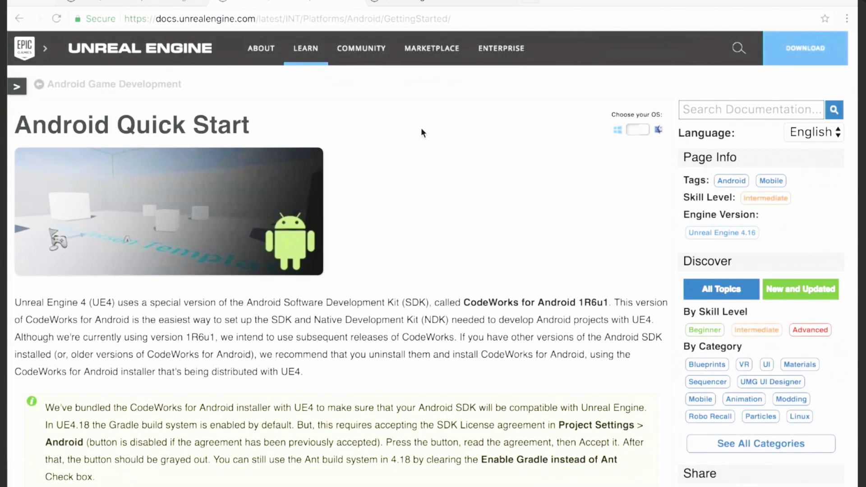
left_click(44, 48)
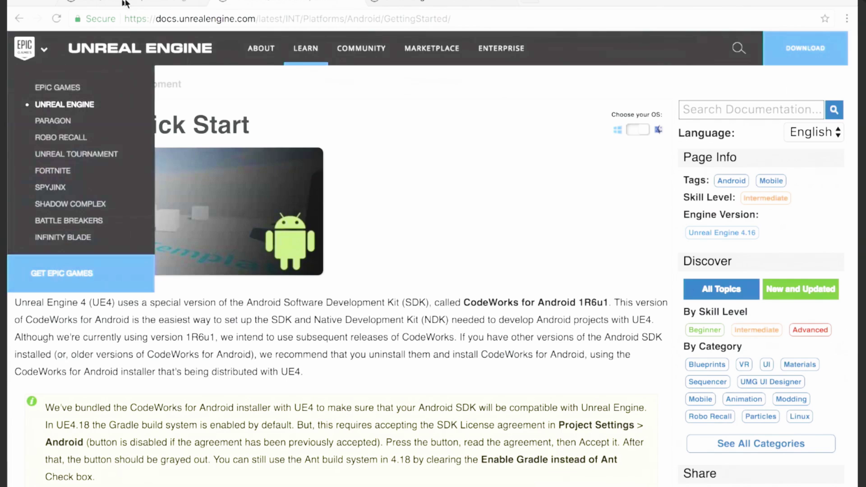
left_click(164, 1)
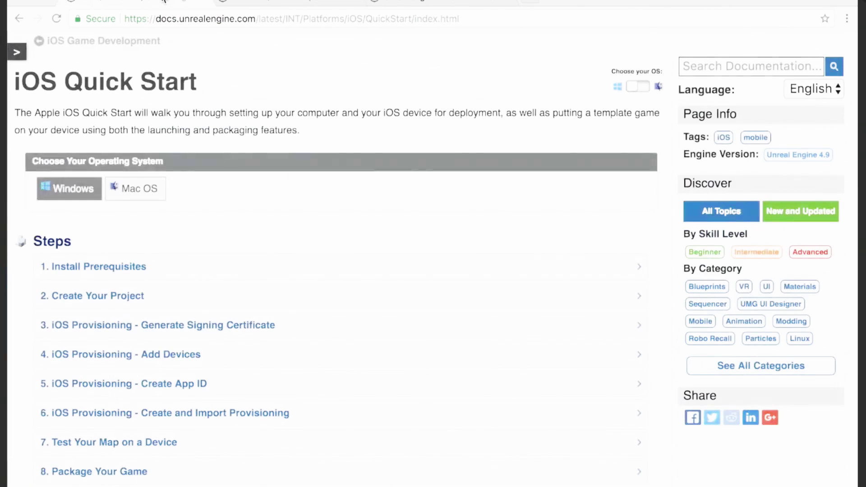
left_click(204, 2)
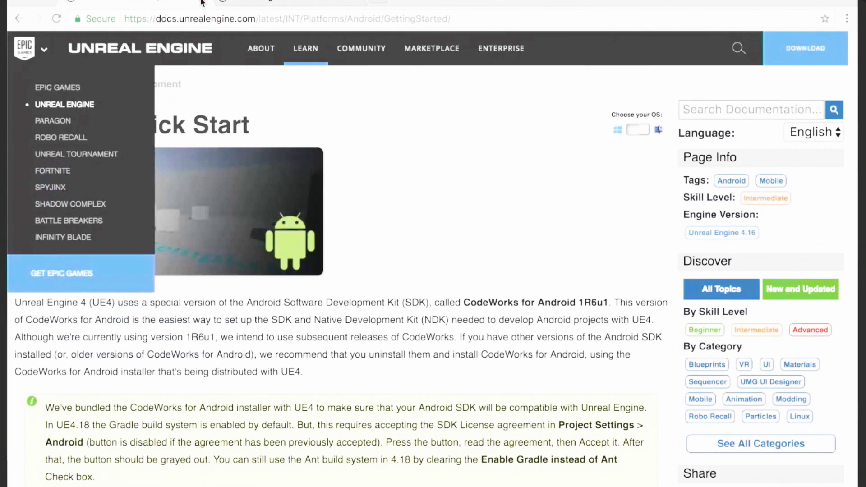
left_click(201, 2)
Examine the Apple ARKit iOS 11 Support section of the Unreal Engine 4.18 release post, including the paragraph linking the updated ARSample project
scroll(296, 198, "up", 2)
scroll(296, 198, "up", 12)
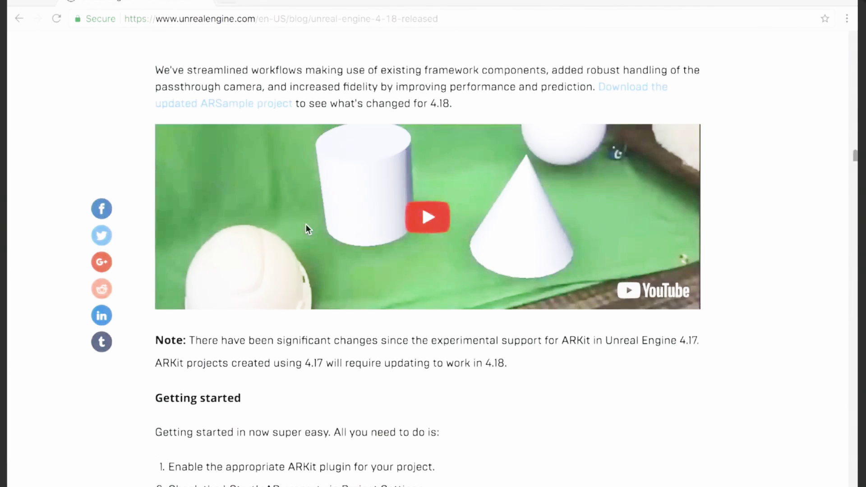
scroll(427, 316, "up", 7)
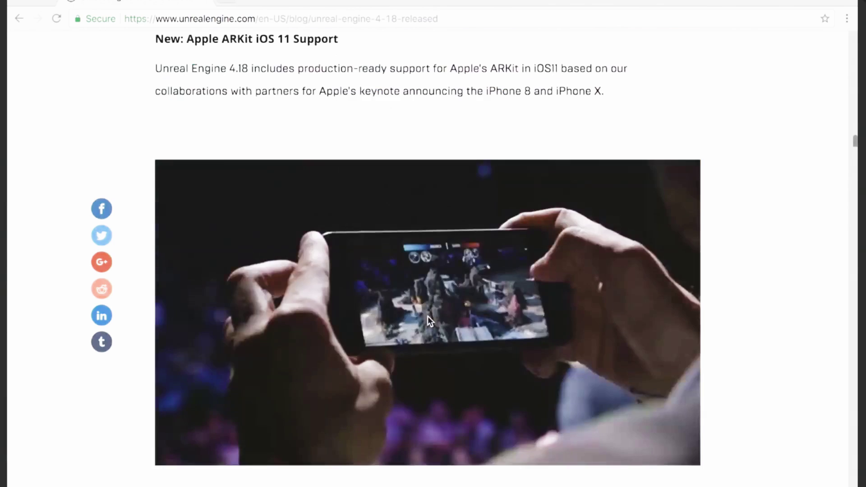
scroll(419, 334, "down", 11)
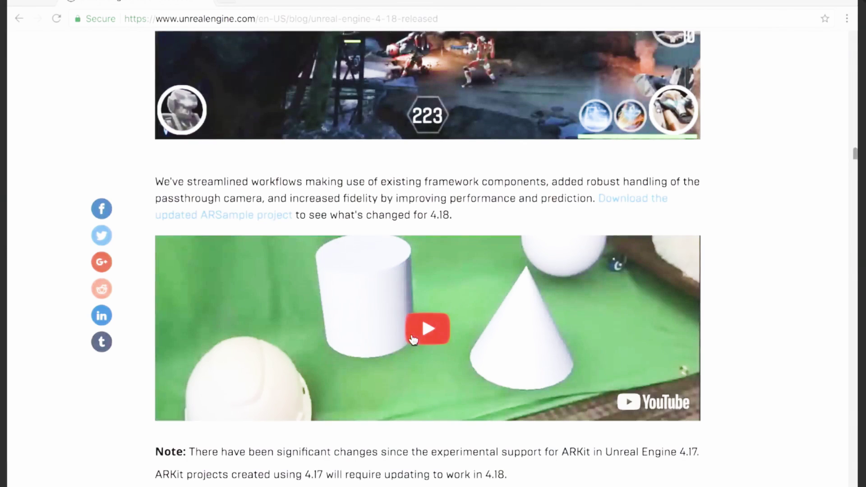
scroll(410, 333, "up", 8)
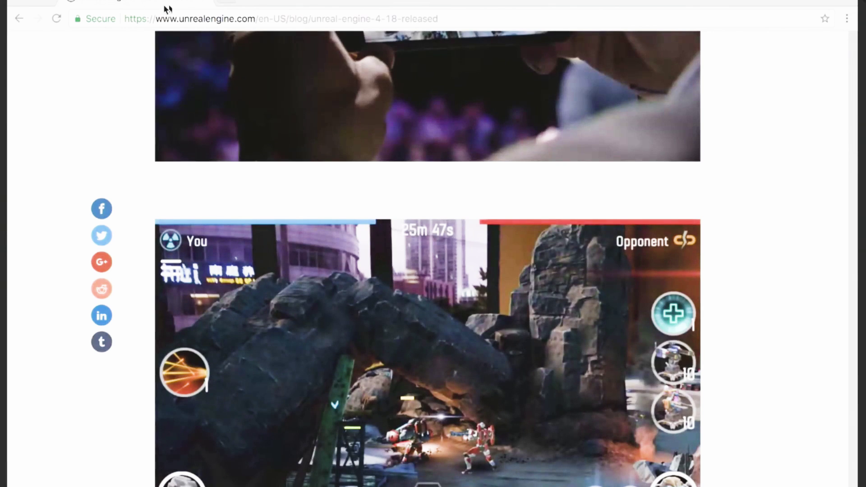
left_click(242, 19)
left_click(89, 160)
scroll(385, 277, "down", 6)
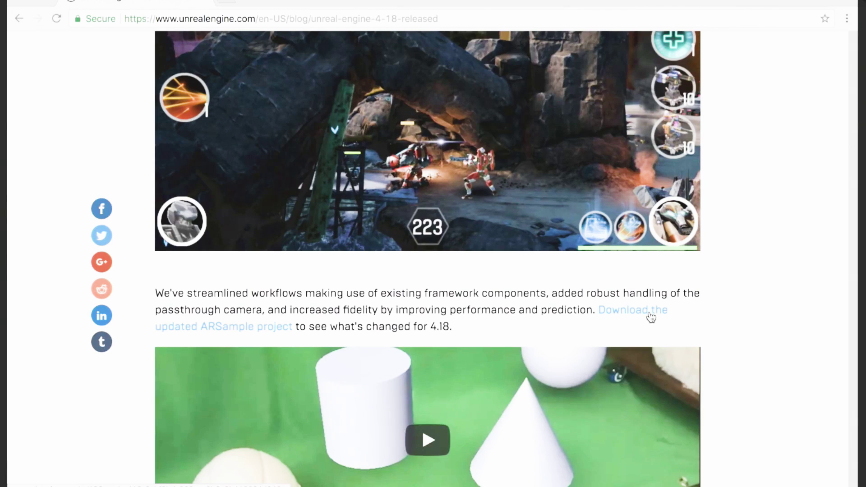
triple_click(421, 326)
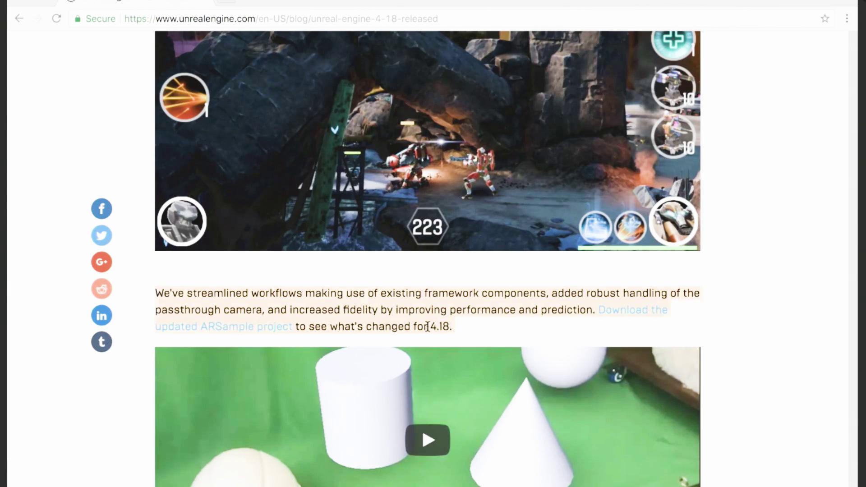
left_click(446, 325)
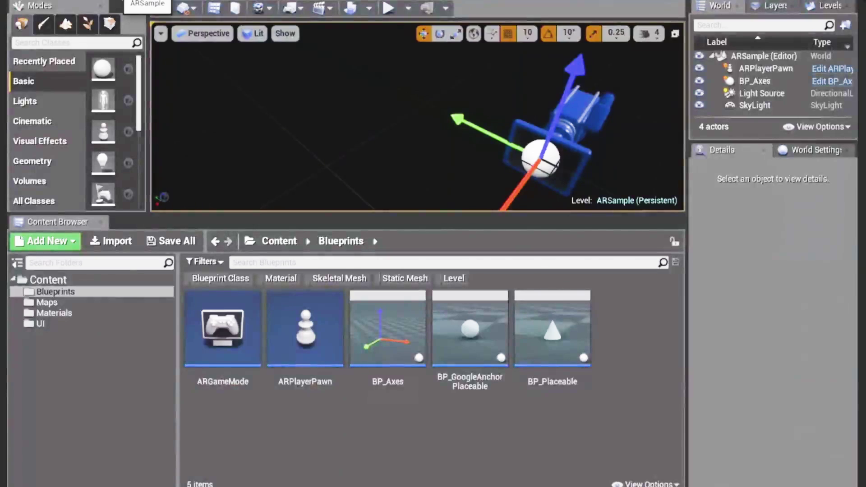
Switch to the ARSample project in Unreal Editor, open its Project Settings and examine the Description page
right_click_drag(573, 153, 574, 157)
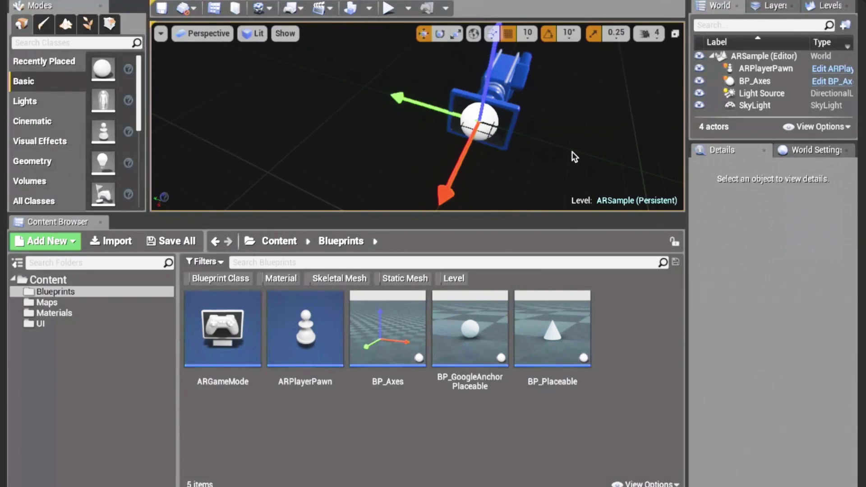
right_click_drag(571, 151, 571, 151)
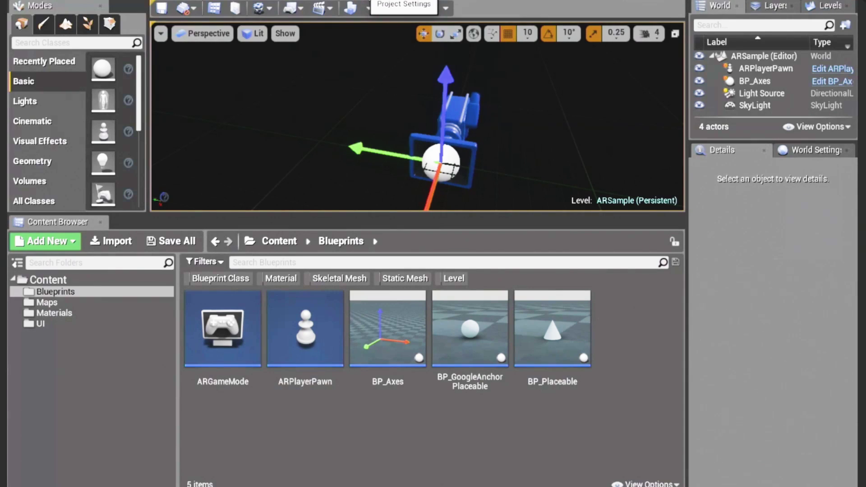
left_click(374, 7)
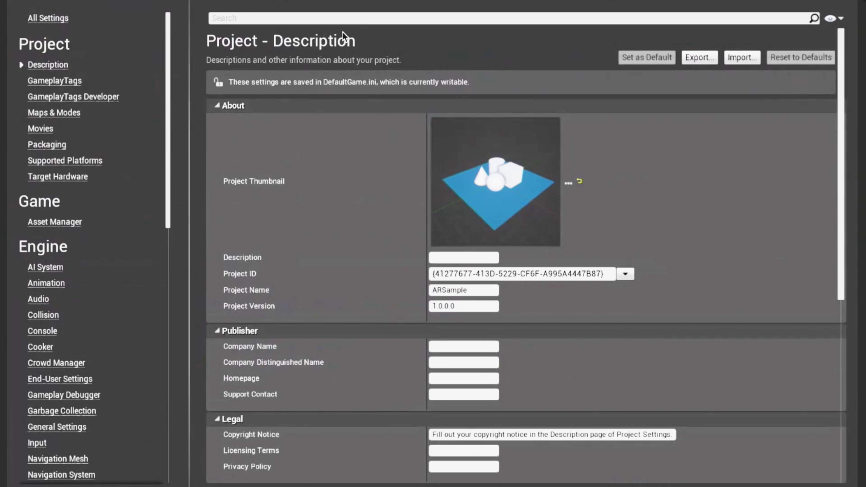
scroll(454, 178, "down", 5)
scroll(456, 232, "up", 5)
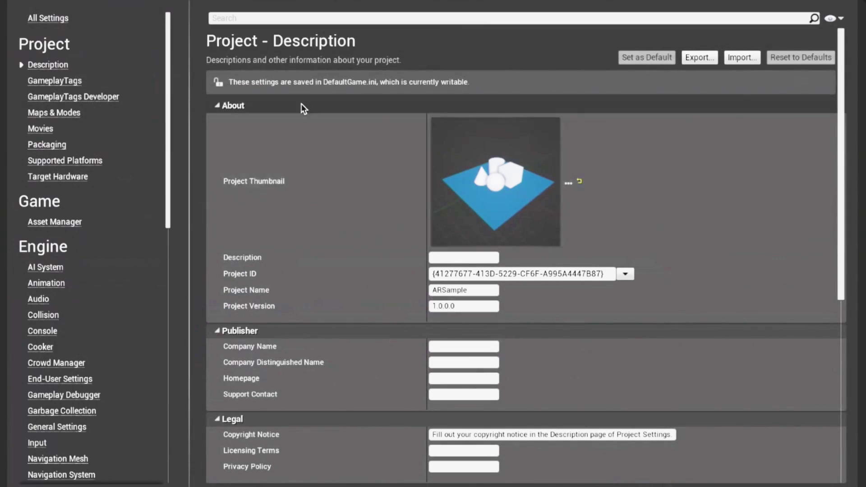
scroll(396, 228, "down", 5)
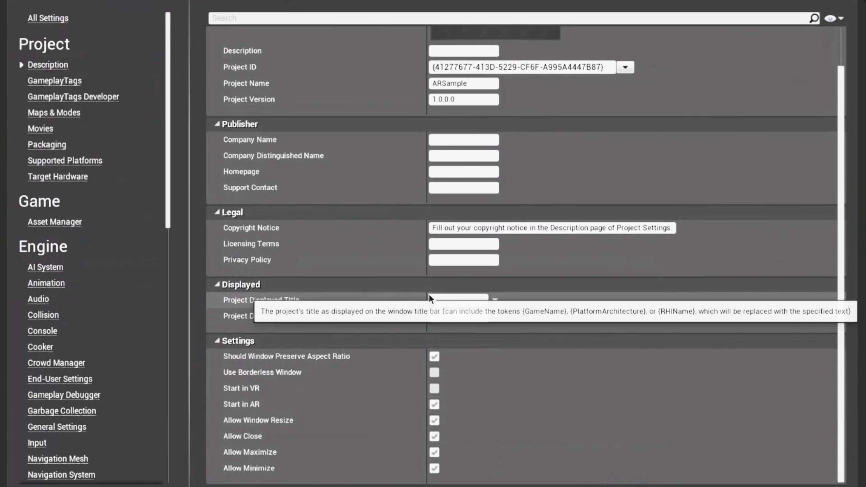
scroll(429, 294, "up", 5)
Search the project settings for "ar", clear the search and check the Start in AR option on the Description page
left_click(461, 19)
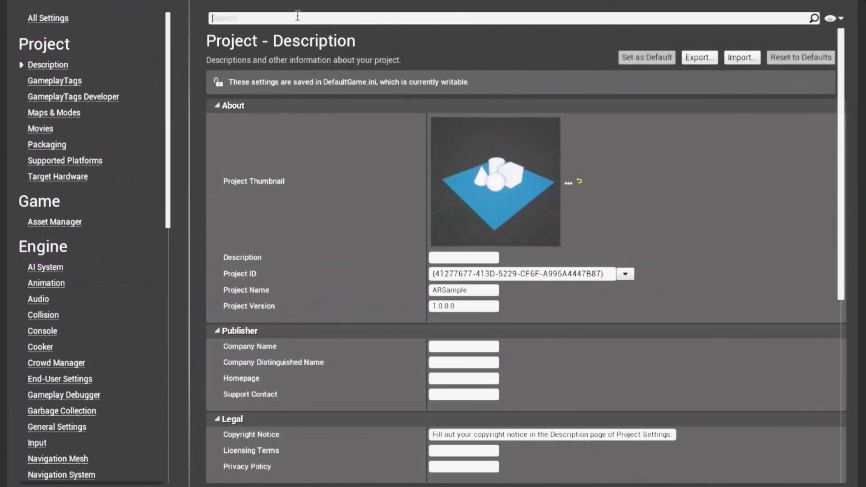
type("ar")
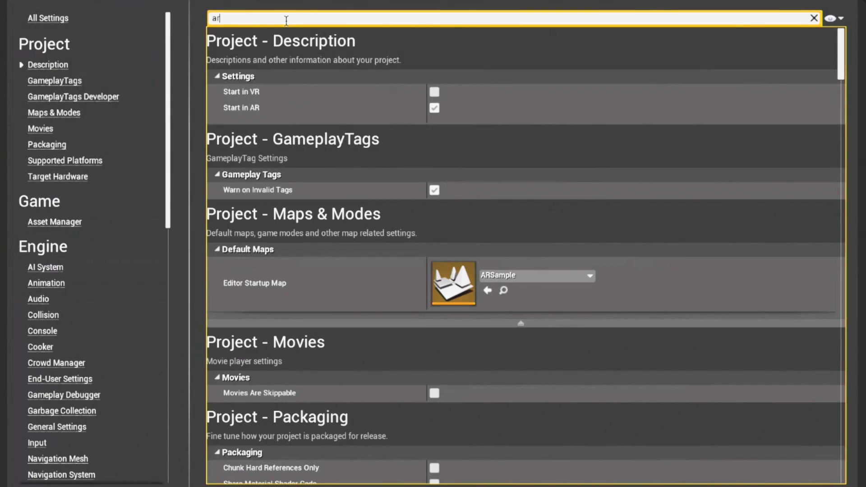
scroll(350, 212, "down", 20)
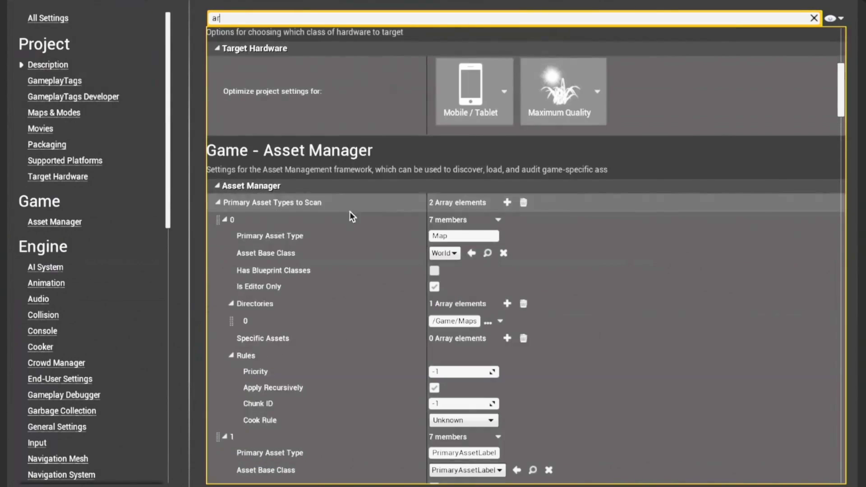
scroll(298, 315, "up", 20)
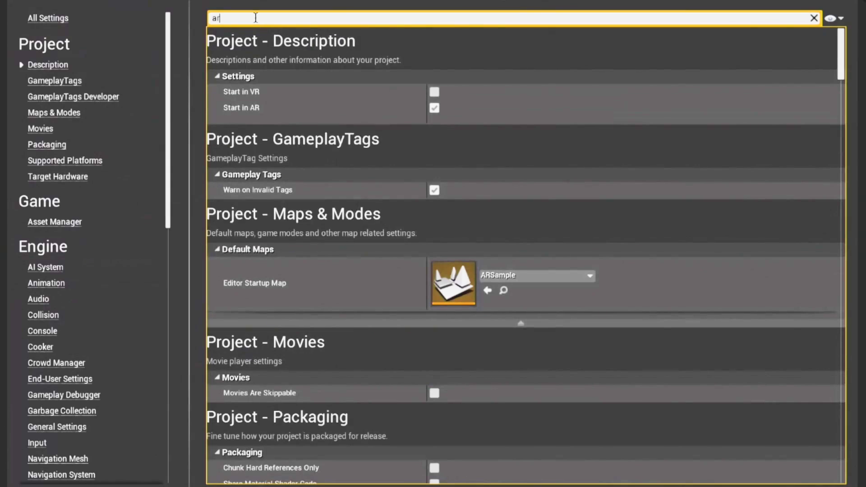
key("BackSpace")
key("BackSpace")
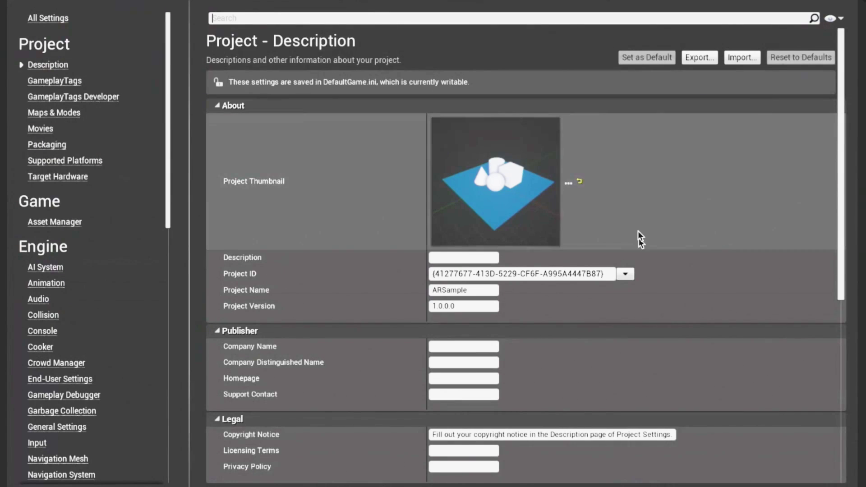
scroll(609, 256, "down", 5)
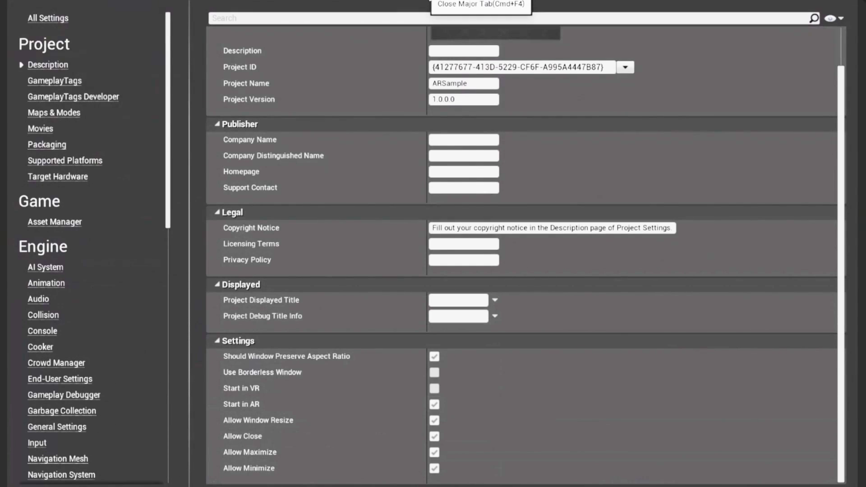
Close the Project Settings, view the Google ARCore entry in Plugins and check where the plugin browser is opened from
left_click(432, 1)
left_click(374, 1)
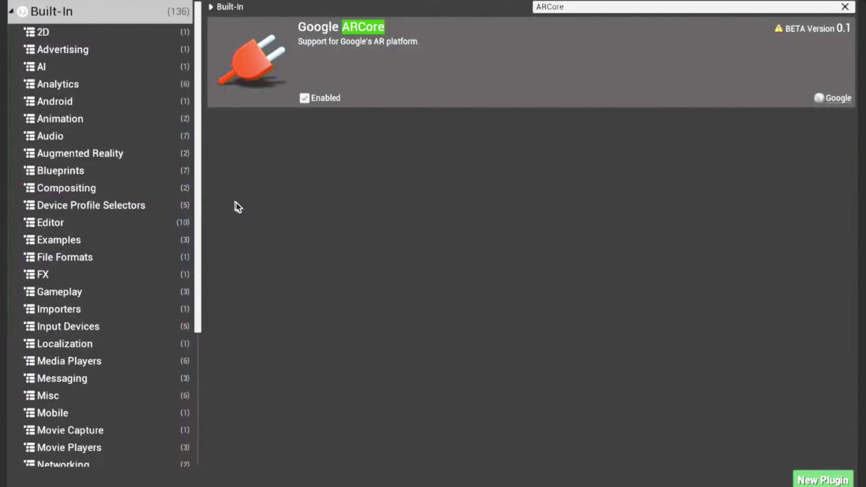
scroll(104, 267, "down", 5)
scroll(109, 270, "up", 5)
left_click(148, 0)
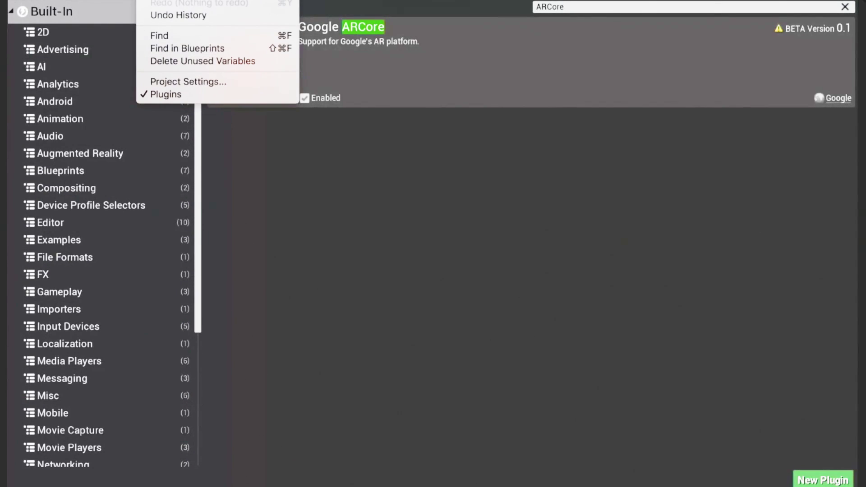
mouse_move(288, 1)
mouse_move(149, 1)
left_click(439, 112)
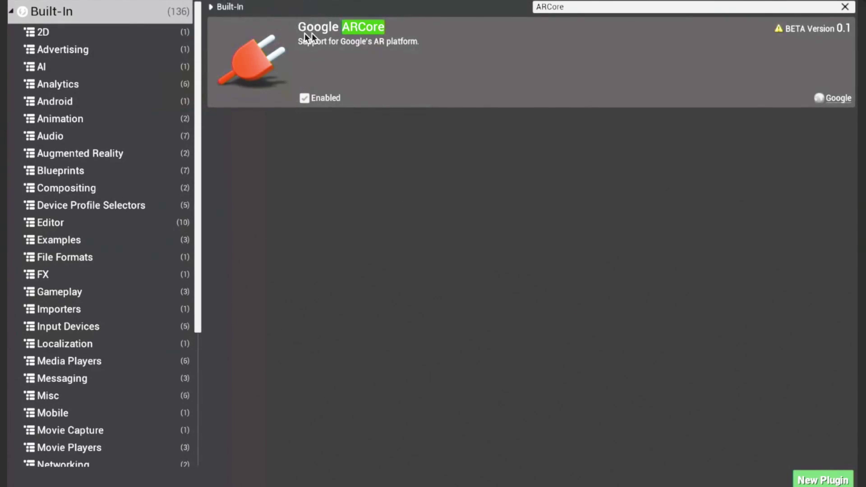
Search the plugins for "ARKit" to check the Apple ARKit plugin
left_click(606, 8)
type("A")
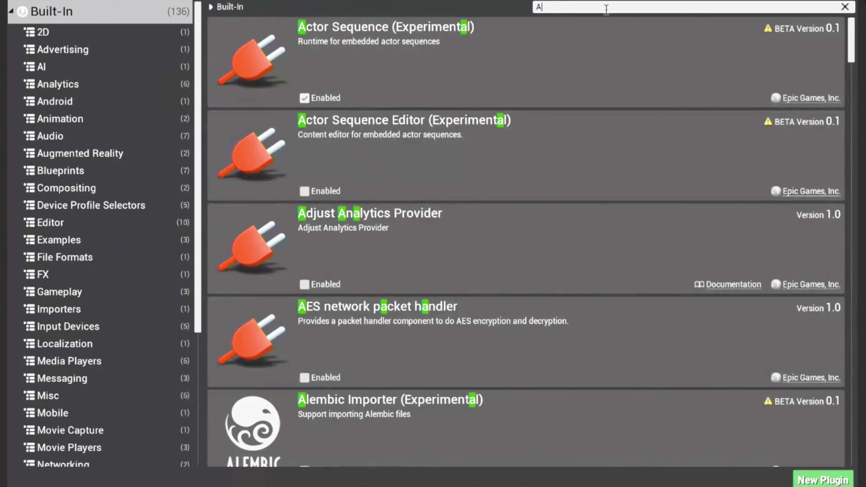
type("RKit")
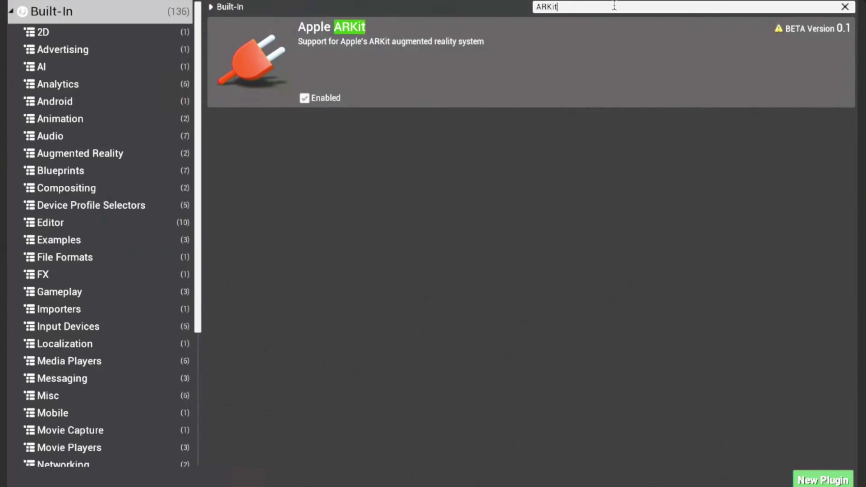
Search the plugins for "Arcor" to check the Google ARCore plugin, and clear the search
key("BackSpace")
key("BackSpace")
key("BackSpace")
key("BackSpace")
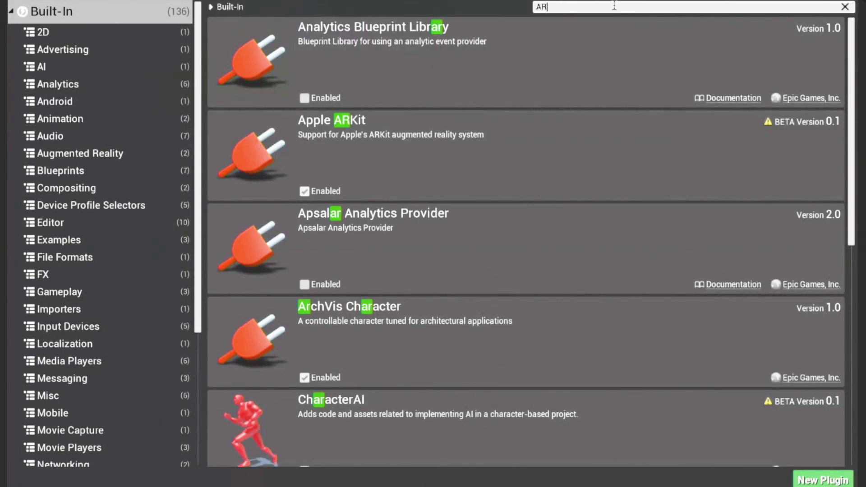
type("rcor")
key("BackSpace")
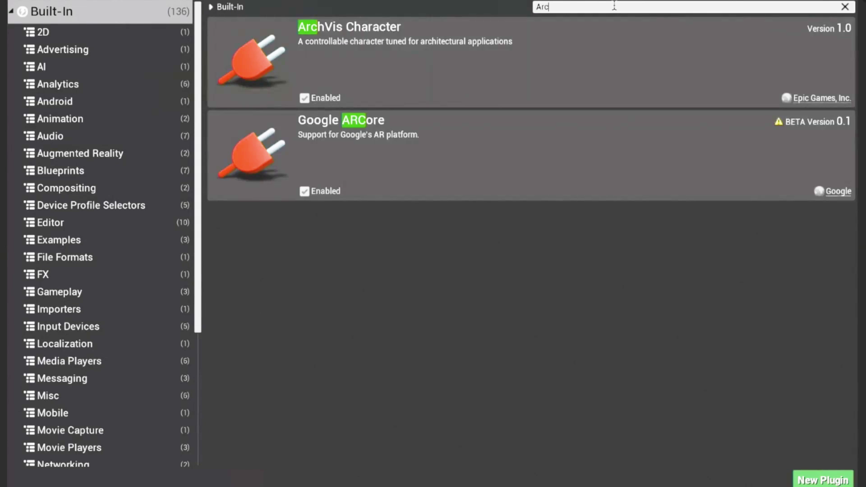
type("or")
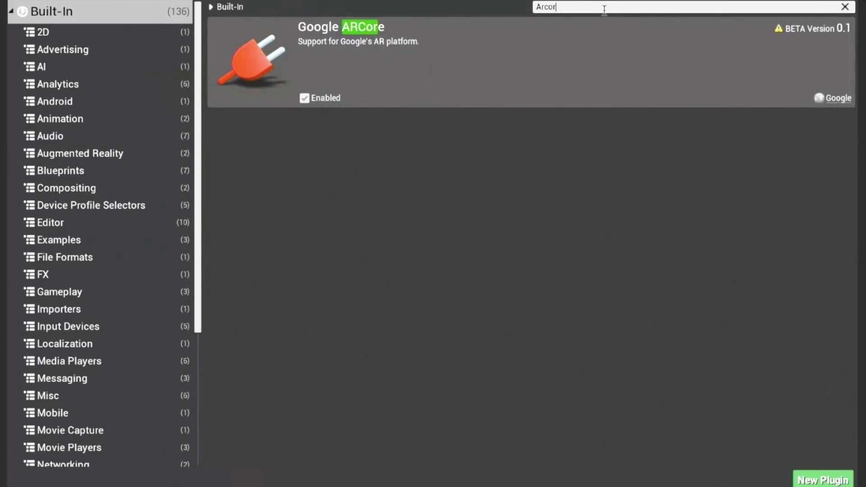
key("BackSpace")
key("BackSpace")
key("BackSpace")
key("BackSpace")
key("BackSpace")
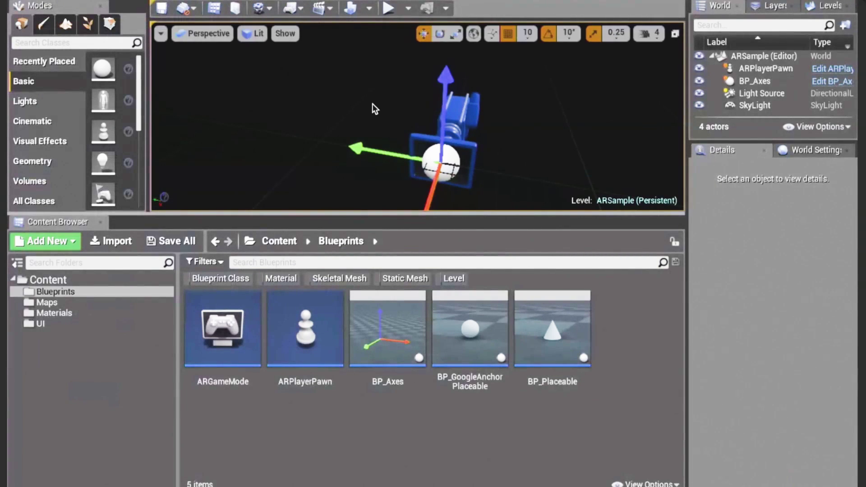
Enlarge the level viewport over the Content Browser and select SkyLight, Light Source and BP_Axes in turn, ending on BP_Axes
left_click_drag(606, 221, 584, 278)
scroll(585, 256, "down", 5)
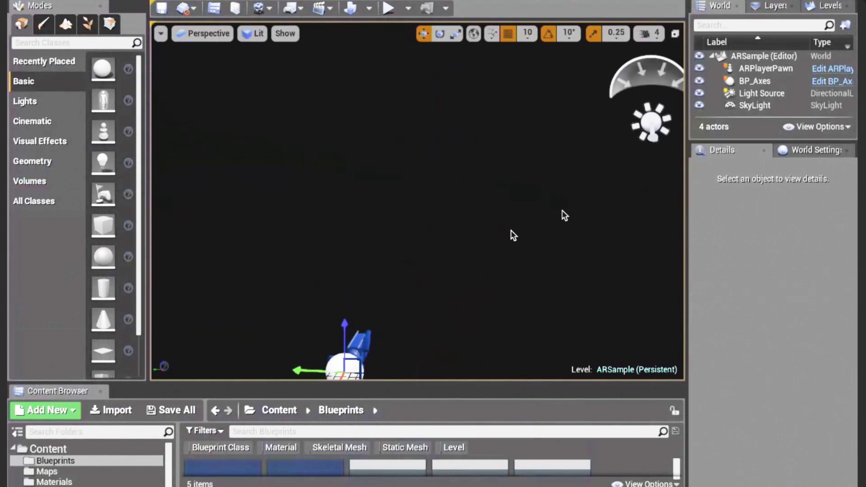
left_click(780, 103)
left_click(781, 93)
left_click(780, 82)
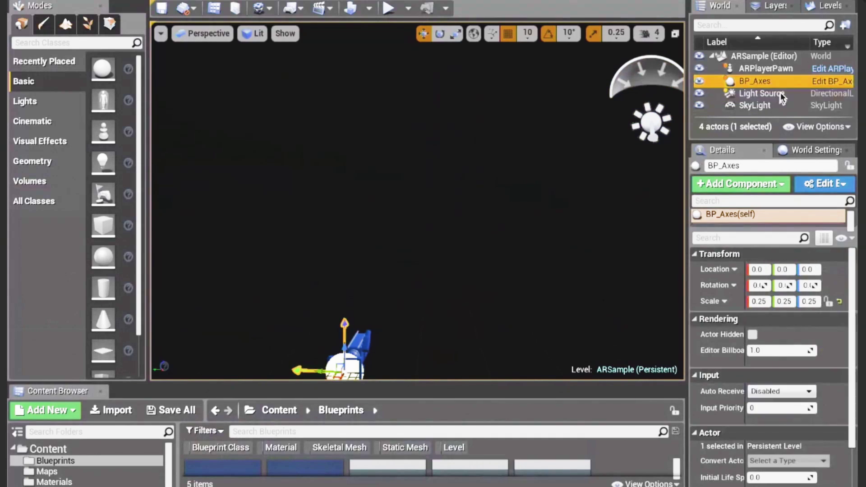
left_click(780, 104)
left_click(780, 93)
left_click(779, 80)
Frame the BP_Axes actor in the viewport and view its axes and the adjacent camera up close
key("f")
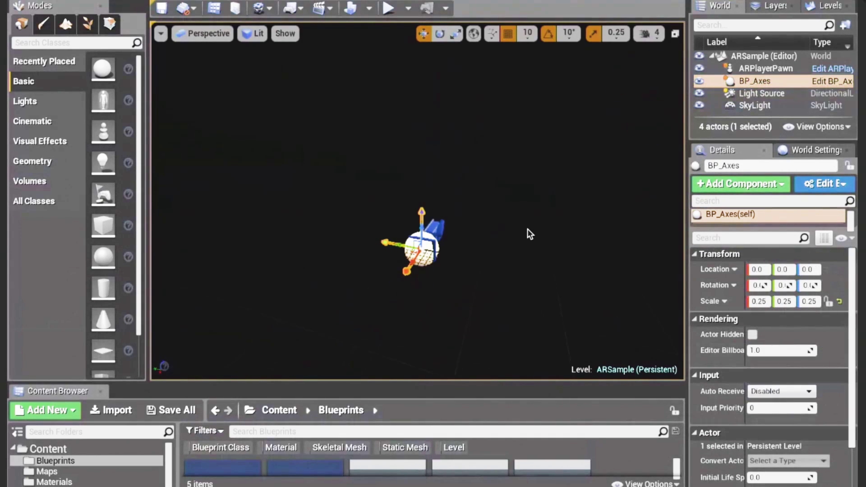
left_click_drag(527, 228, 527, 229, "alt")
scroll(527, 228, "up", 5)
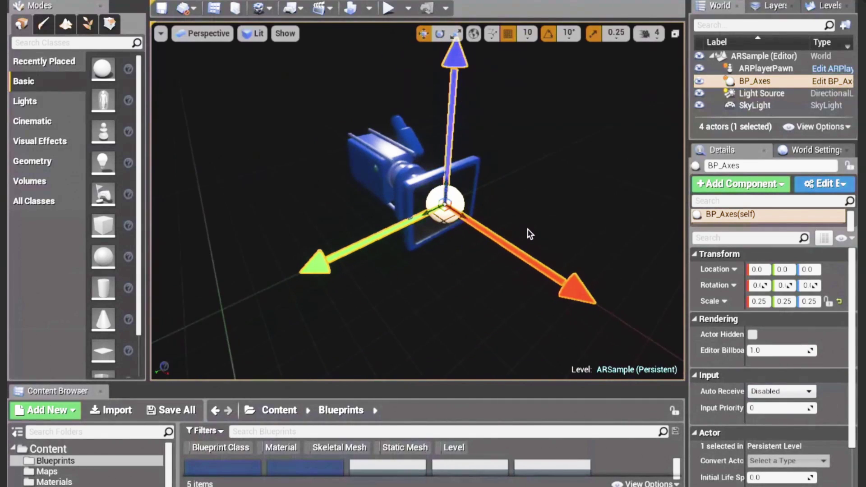
View the BP_Axes actor closer and from further away, select Light Source, and reselect BP_Axes in the level
scroll(526, 229, "up", 3)
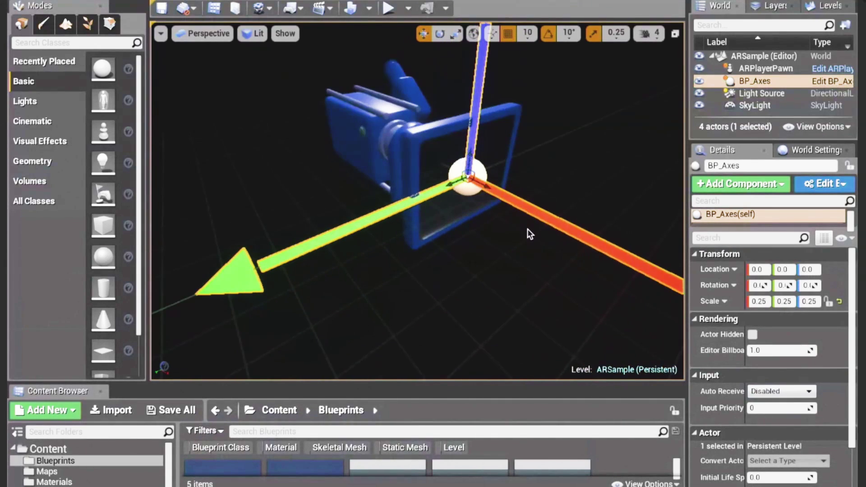
scroll(527, 228, "down", 5)
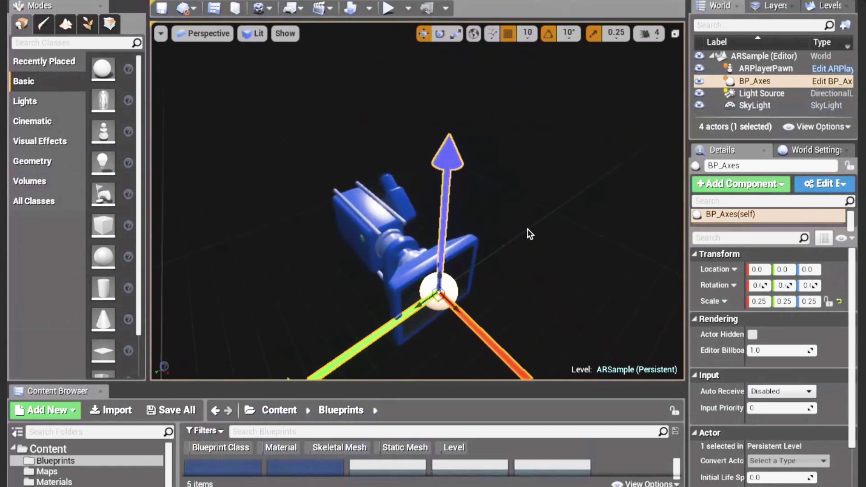
scroll(527, 229, "down", 5)
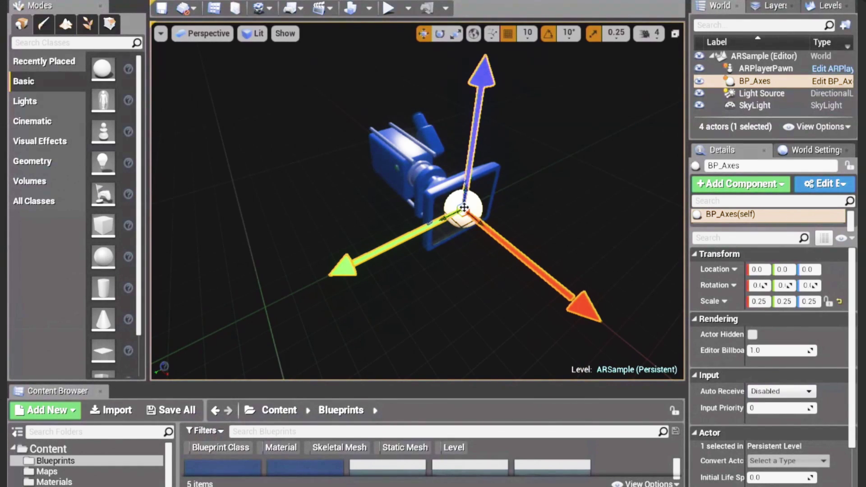
left_click(752, 94)
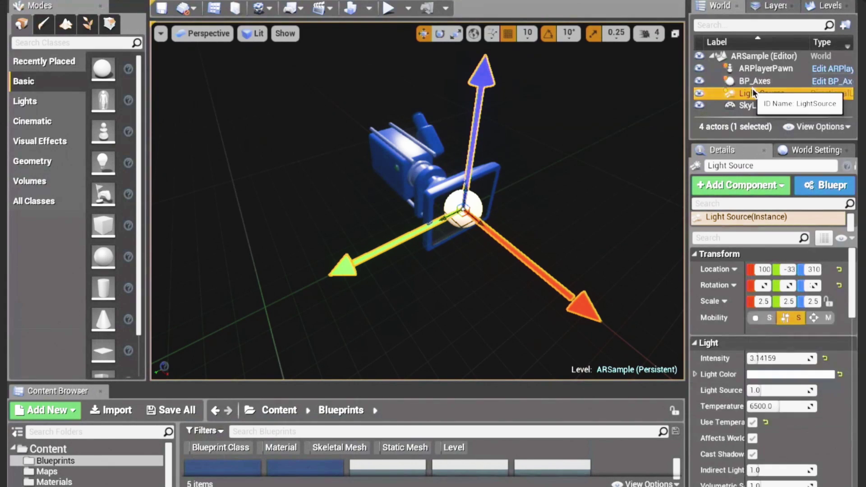
left_click(753, 81)
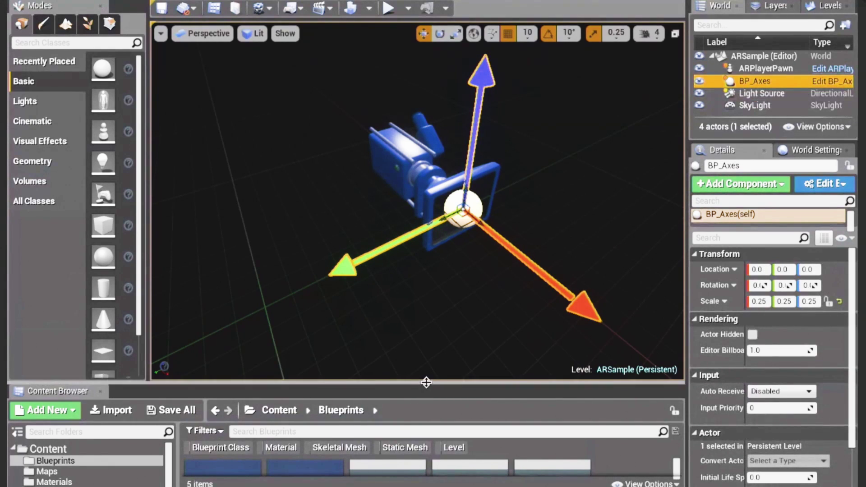
Enlarge the Content Browser under the level viewport and check the BP_Axes blueprint in the Blueprints folder
left_click_drag(426, 385, 426, 277)
left_click(387, 378)
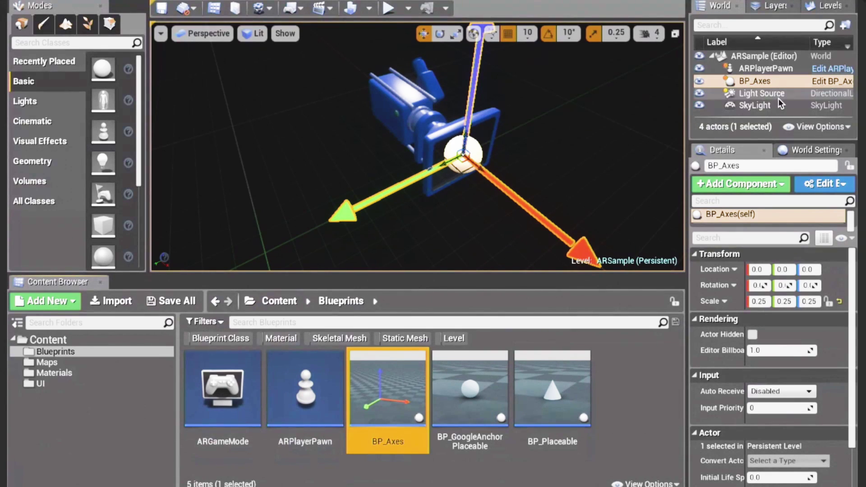
left_click(637, 394)
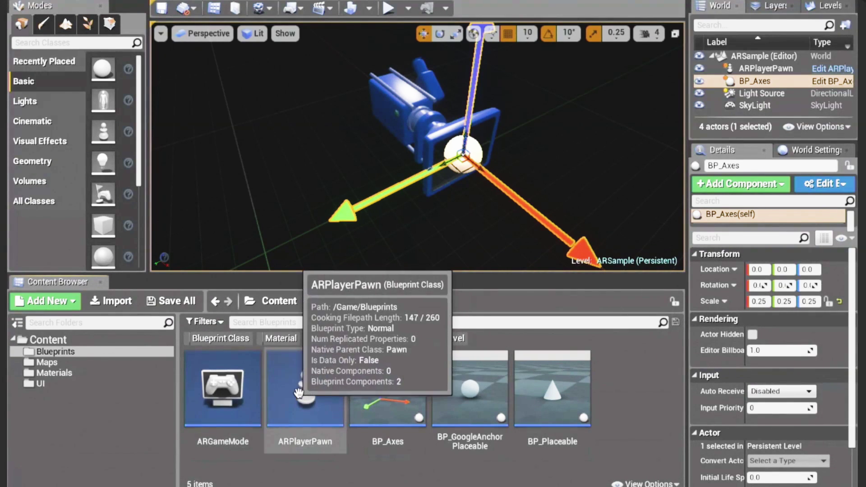
Check the ARPlayerPawn, ARGameMode, BP_GoogleAnchorPlaceable and BP_Placeable blueprints in turn, ending with none selected
left_click(289, 394)
left_click(223, 394)
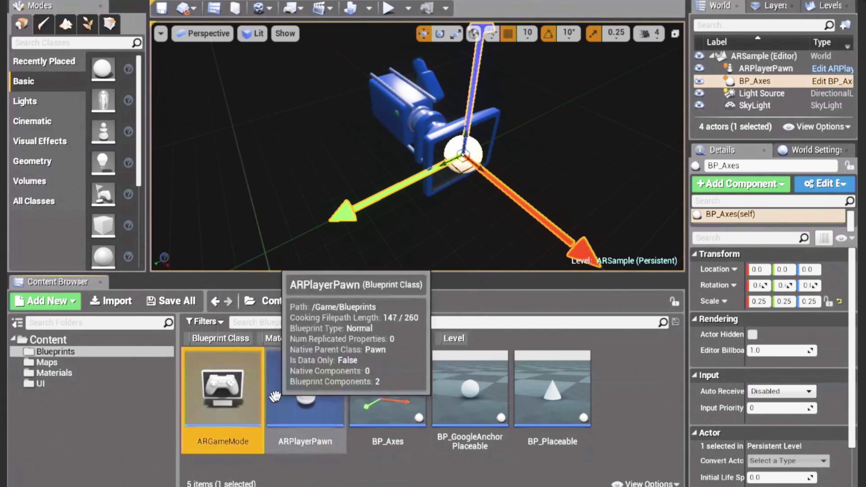
left_click(469, 397)
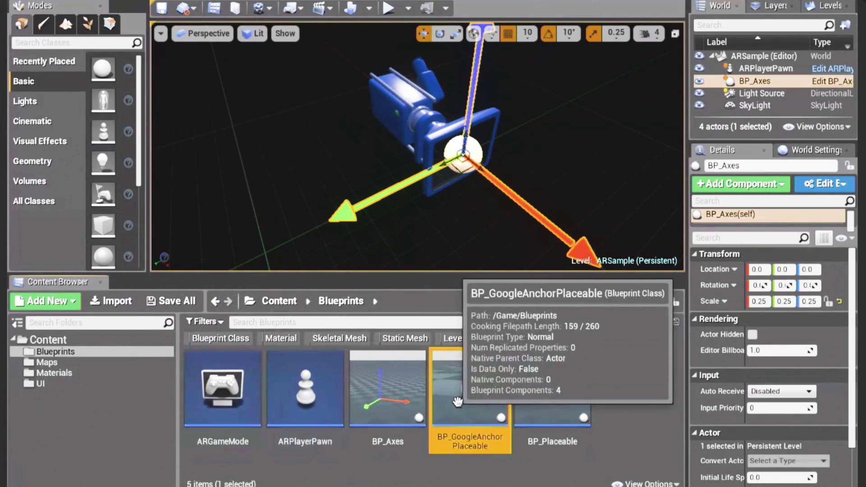
left_click(552, 396)
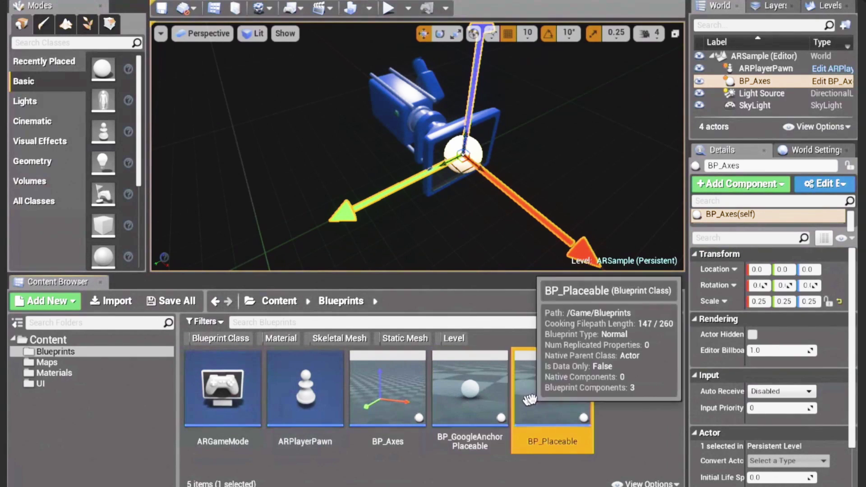
left_click(553, 397, "ctrl")
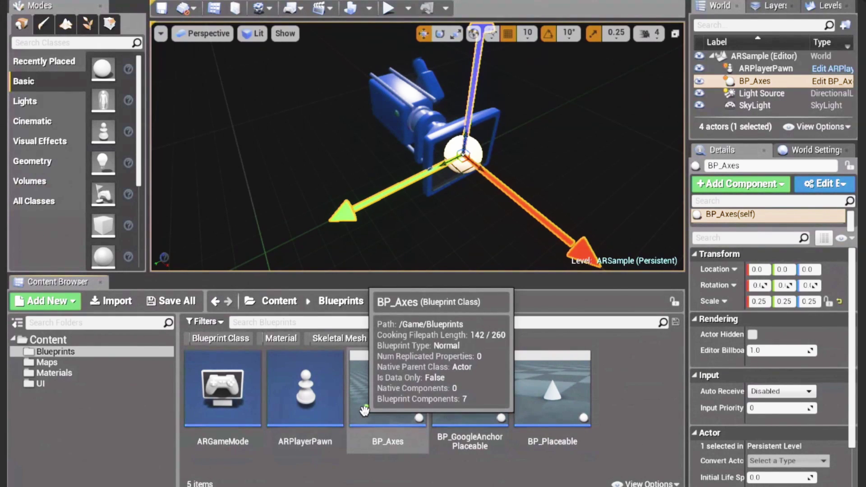
Open the ARPlayerPawn blueprint and inspect its Scene and Camera components, framing the Camera in the blueprint's viewport
double_click(307, 397)
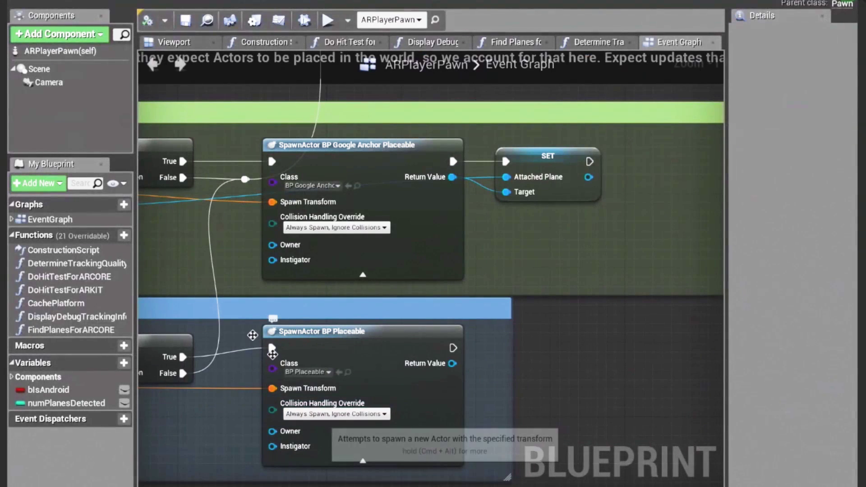
left_click(174, 42)
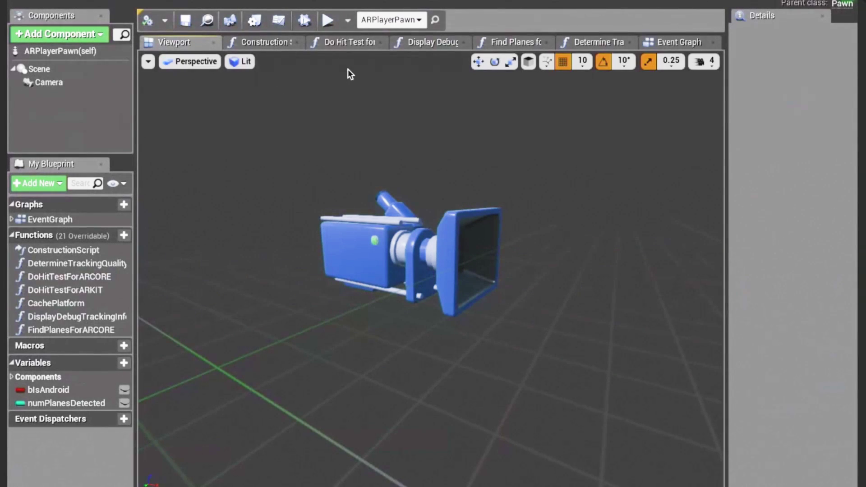
left_click(52, 70)
left_click(53, 80)
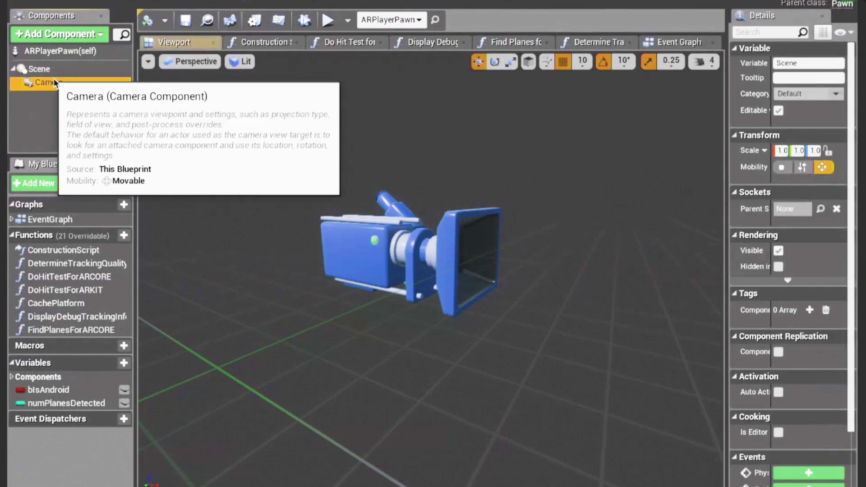
left_click(425, 236)
key("f")
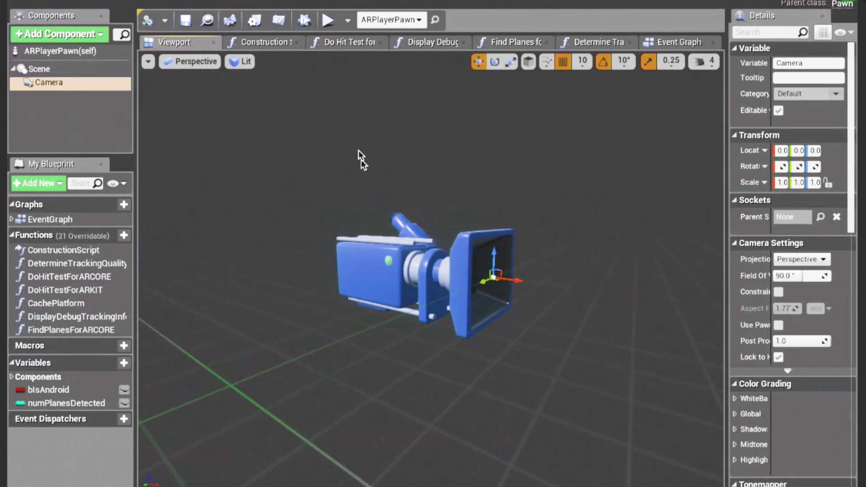
Show ARPlayerPawn's Event Graph and survey the node groups, ending on Display Debug Information About Found Planes
left_click(688, 40)
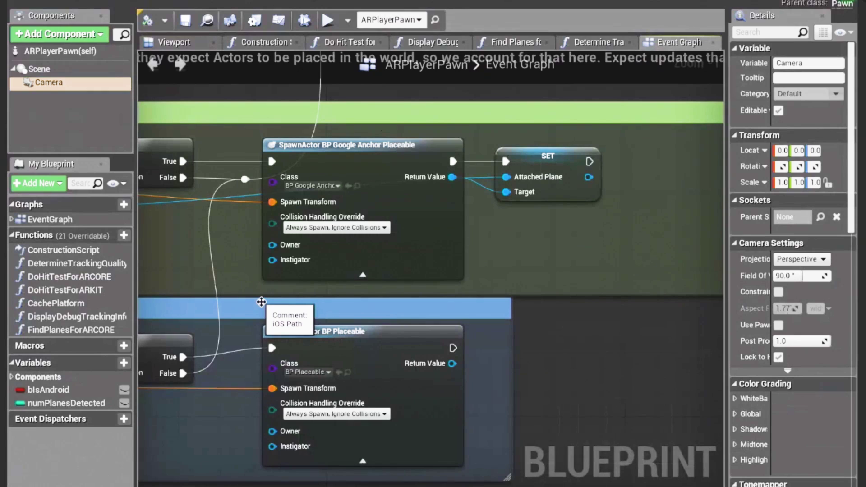
scroll(493, 265, "down", 4)
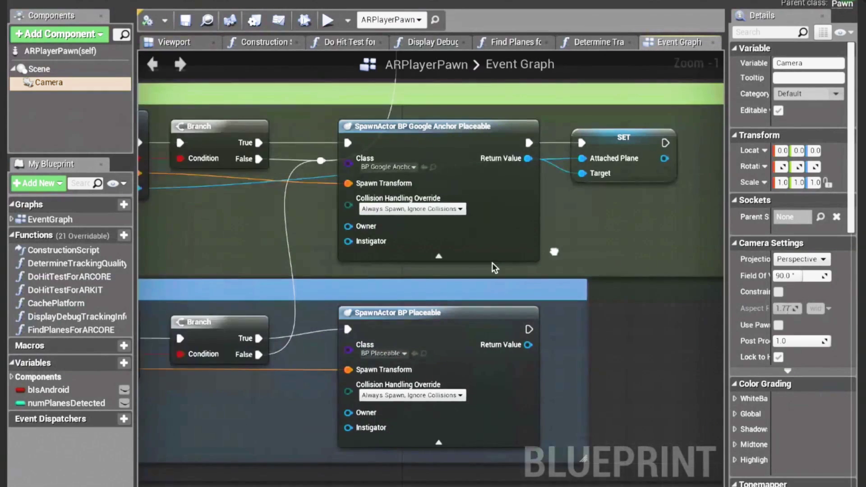
scroll(491, 263, "down", 1)
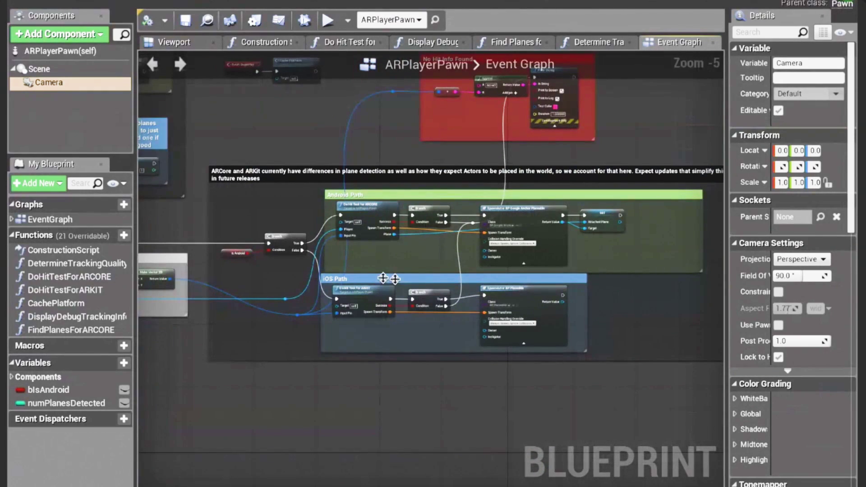
right_click_drag(218, 294, 496, 345)
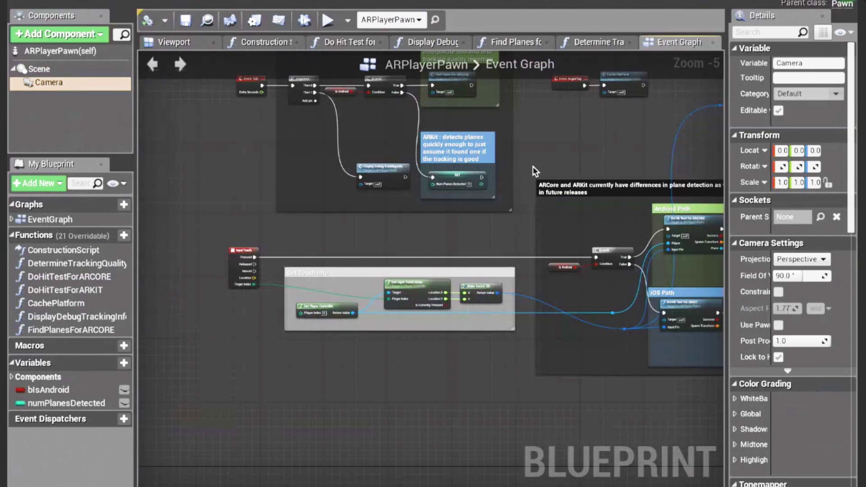
right_click_drag(541, 183, 514, 218)
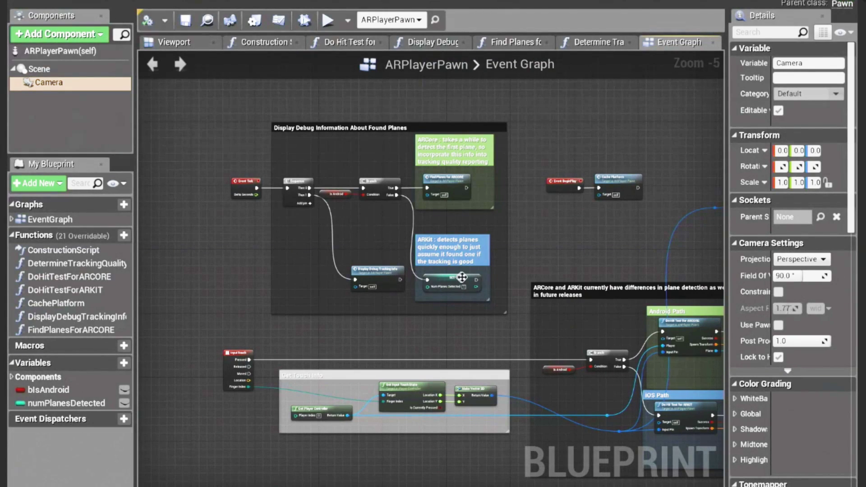
Select the Display Debug Information About Found Planes group, inspect its Find Planes for ARCORE node, and clear the selection
left_click_drag(237, 110, 513, 328)
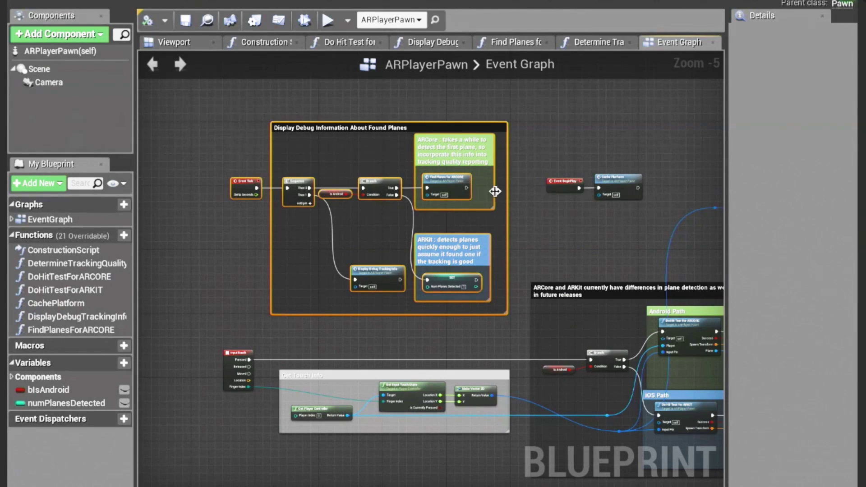
left_click(532, 242)
left_click(450, 190)
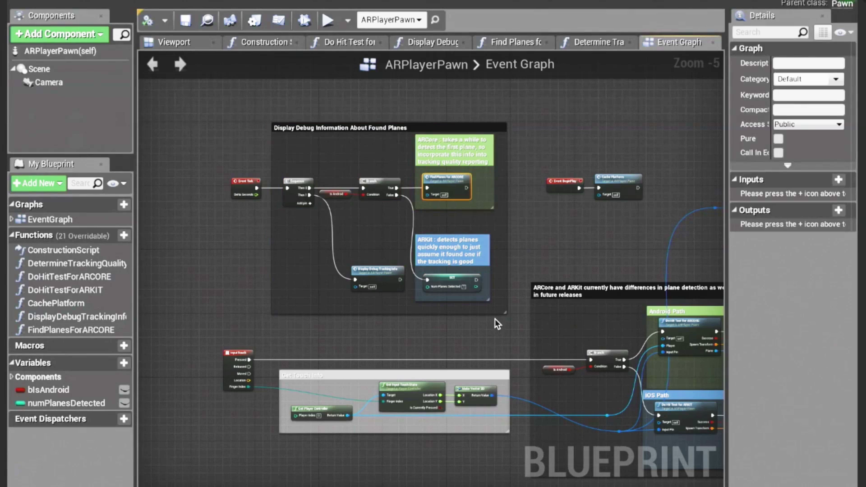
left_click(494, 318)
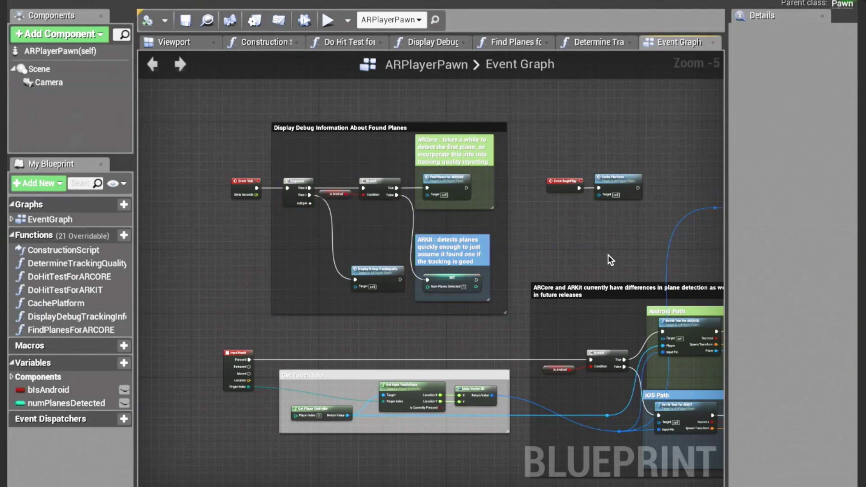
Examine the Event BeginPlay nodes and the No Hit Info Found group, dismissing the node action list
right_click_drag(608, 256, 441, 192)
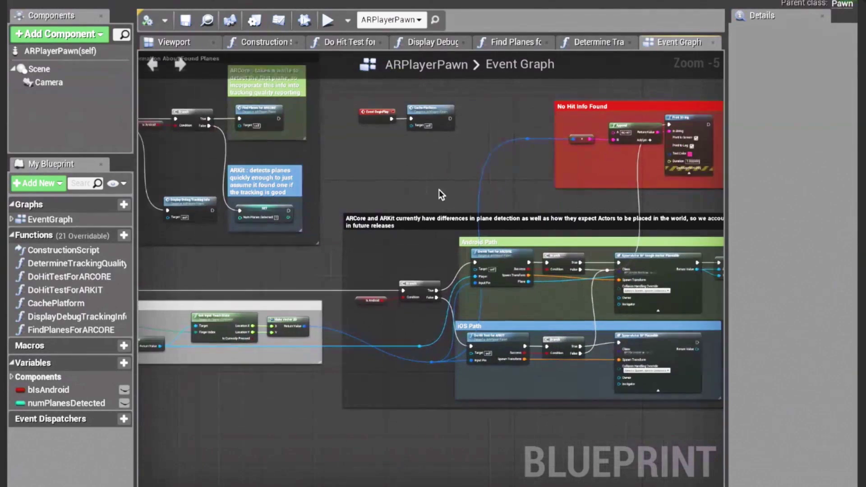
right_click_drag(511, 201, 411, 207)
right_click(410, 206)
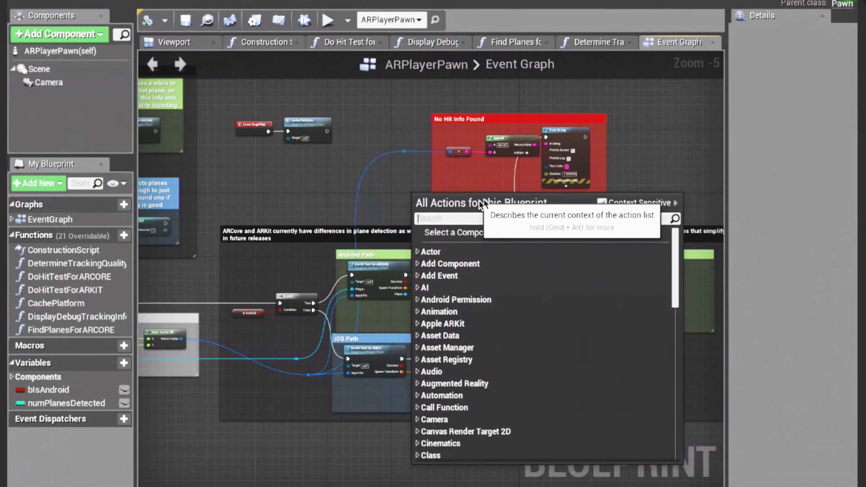
left_click(274, 207)
Narrow the Android Path comment box so that it ends just past its SET node
right_click_drag(275, 205, 585, 311)
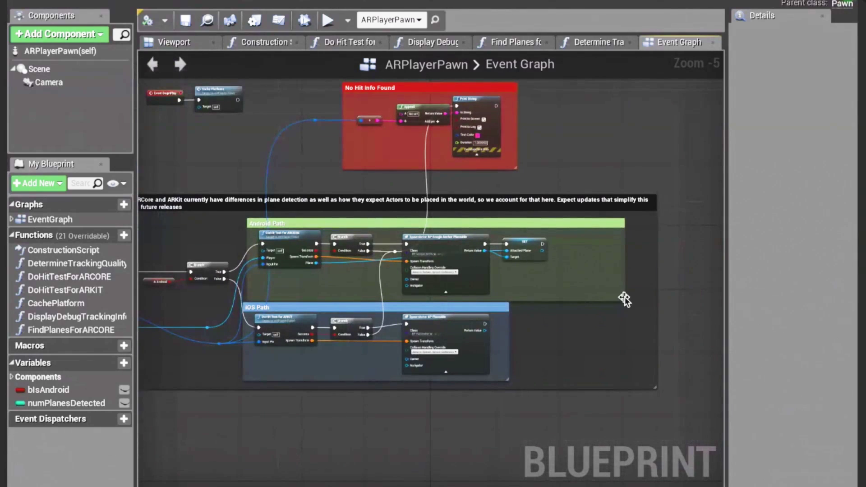
left_click_drag(624, 299, 593, 294)
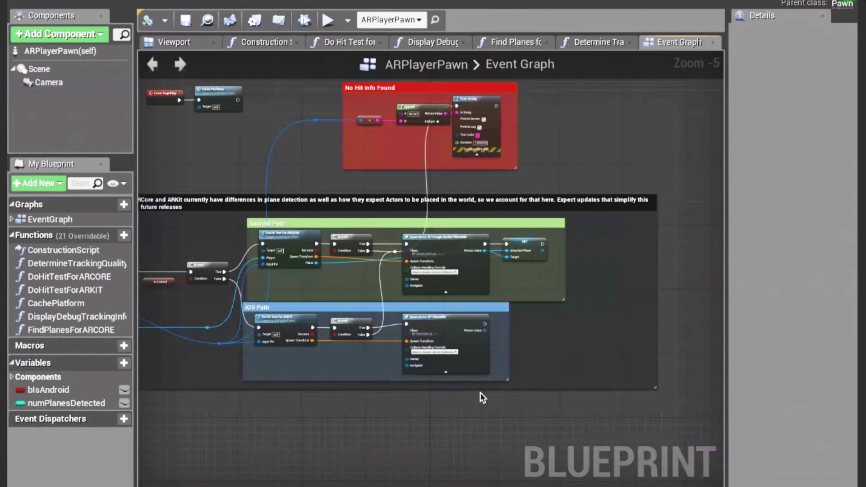
Compare the Android Path and iOS Path groups with the plane detection nodes in the Event Graph
right_click_drag(479, 392, 676, 388)
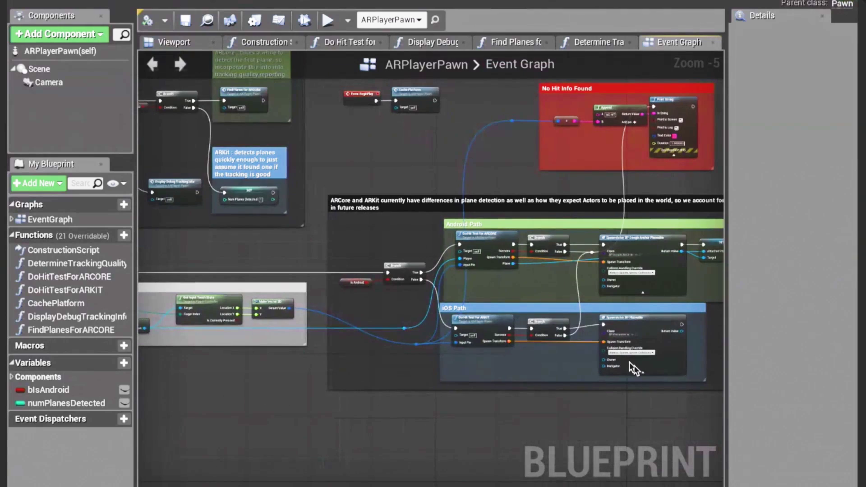
right_click_drag(448, 238, 582, 336)
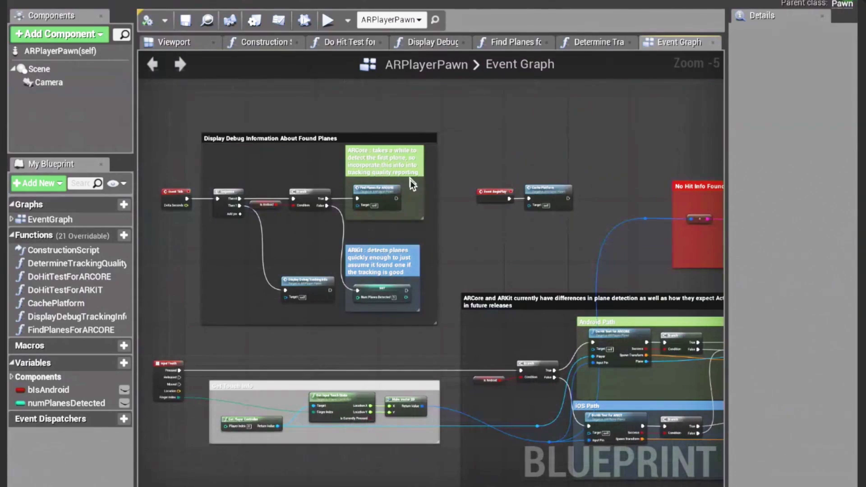
right_click_drag(526, 454, 513, 400)
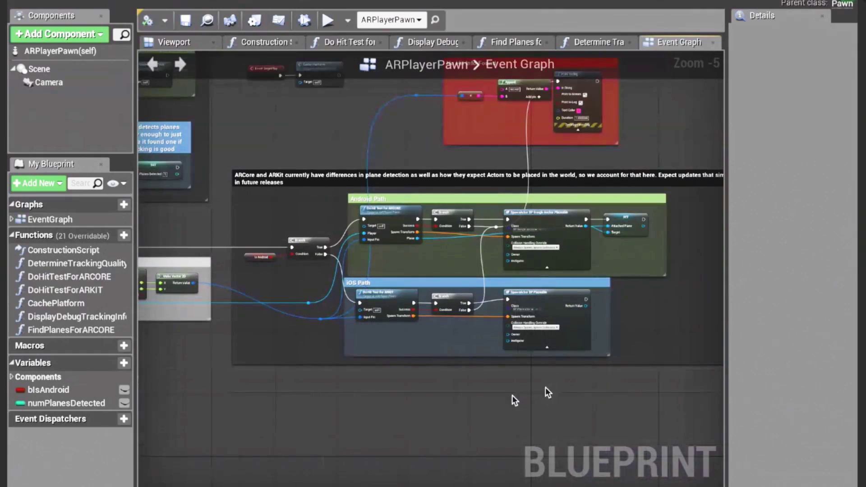
right_click_drag(638, 388, 516, 364)
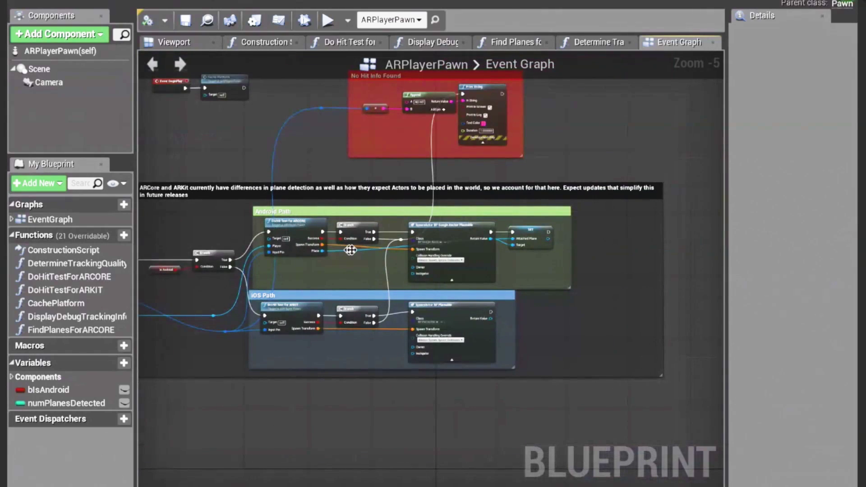
right_click_drag(449, 326, 655, 320)
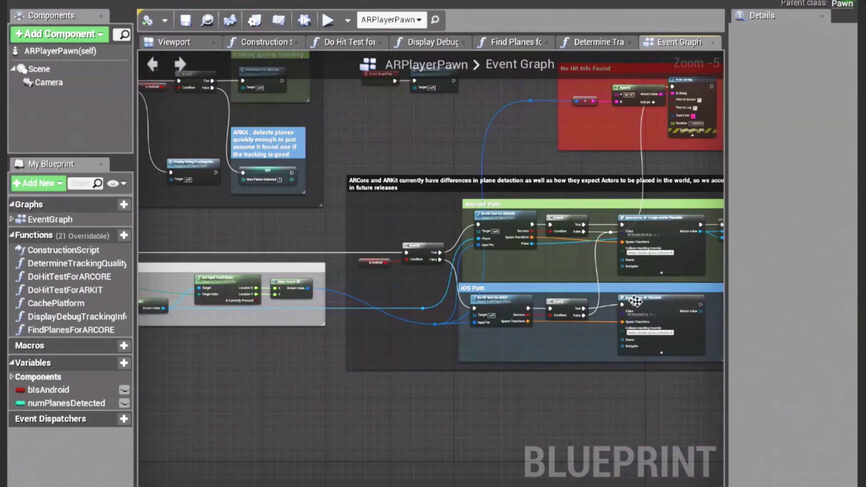
Examine the InputTouch event and the nodes of the Get Touch Info group up close
right_click_drag(149, 338, 390, 314)
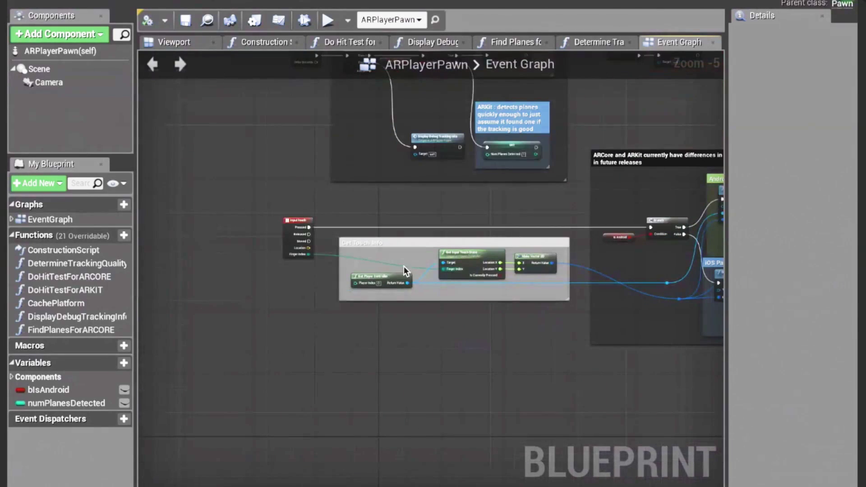
scroll(347, 270, "up", 2)
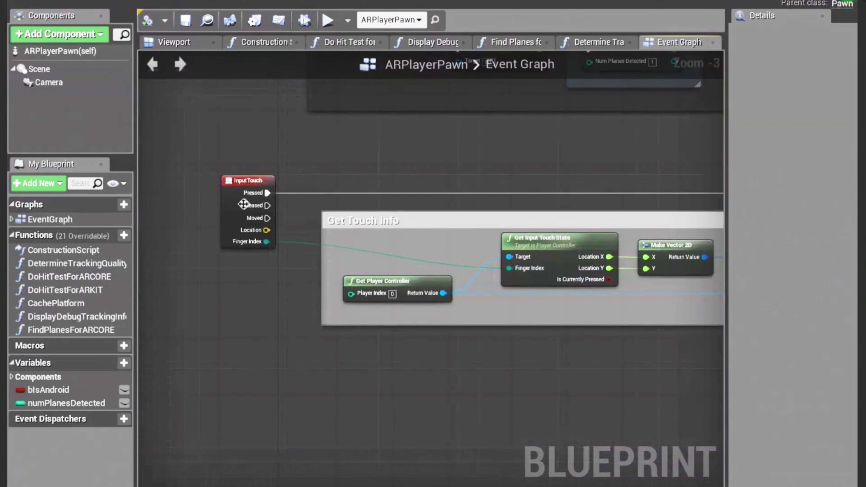
right_click_drag(505, 302, 480, 303)
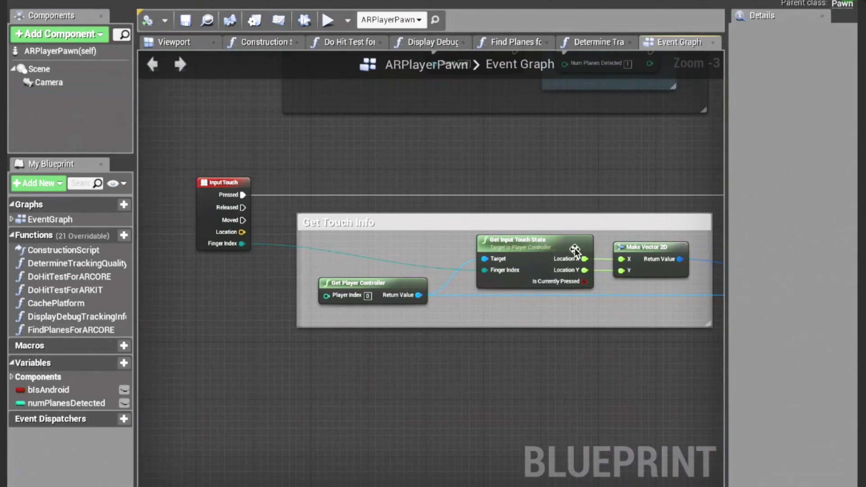
Follow the Get Input Touch State and Make Vector 2D outputs into the platform Branch and hit test nodes
right_click_drag(593, 336, 423, 331)
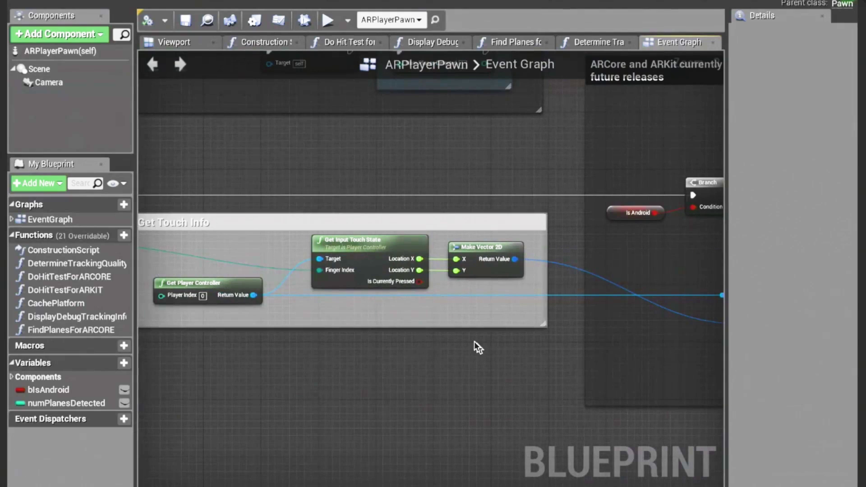
right_click_drag(552, 345, 420, 340)
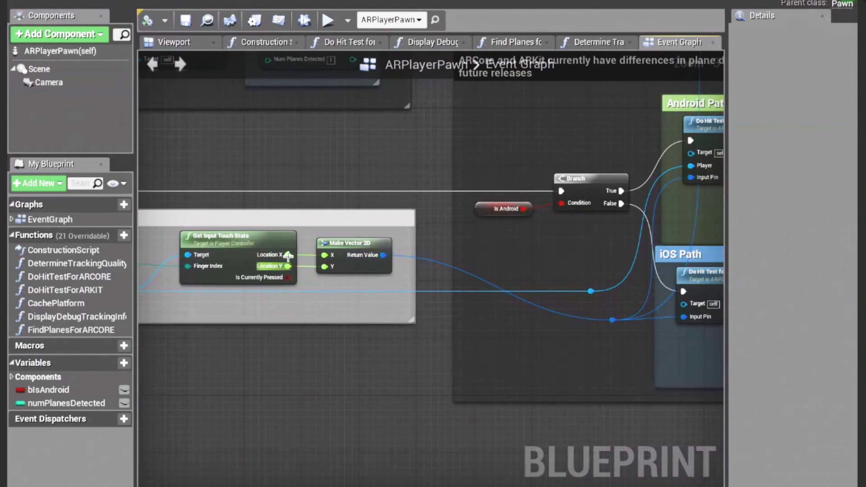
scroll(459, 320, "down", 1)
right_click_drag(329, 306, 377, 372)
scroll(299, 328, "up", 1)
right_click_drag(298, 329, 200, 318)
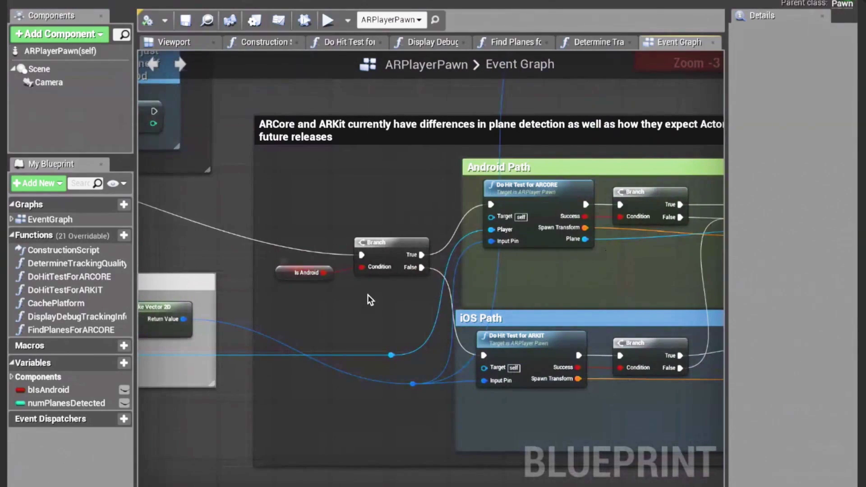
Inspect the Is Android variable that feeds the condition of the Branch ahead of the Android and iOS paths
right_click_drag(367, 294, 289, 298)
left_click(219, 279)
right_click_drag(218, 282, 262, 313)
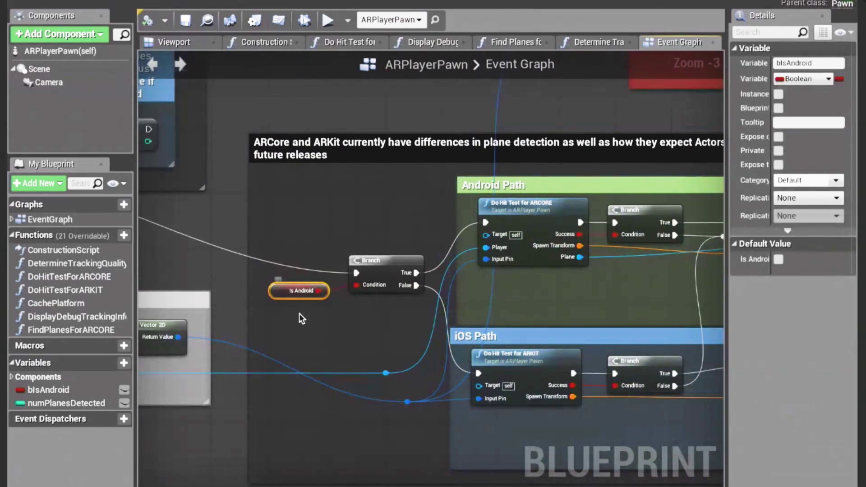
left_click(285, 294)
right_click_drag(546, 300, 466, 296)
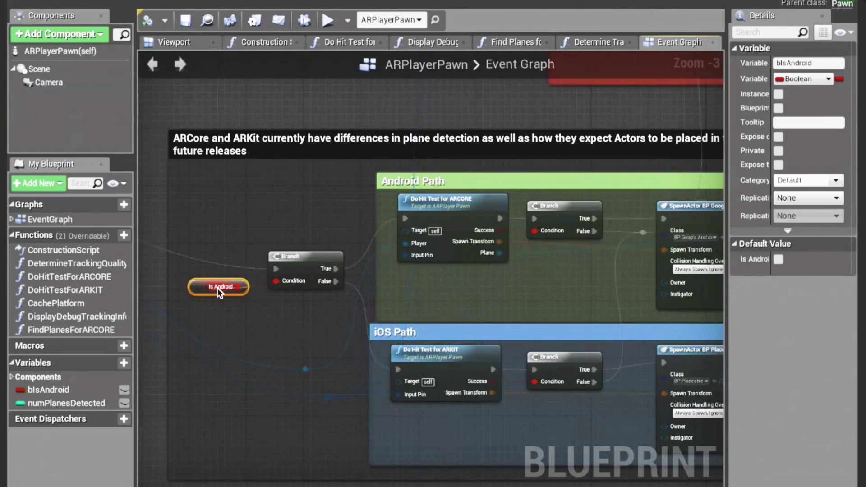
Inspect the iOS Path's Do Hit Test for ARKIT, Branch and SpawnActor BP Placeable nodes
right_click_drag(521, 297, 383, 244)
right_click_drag(473, 399, 431, 396)
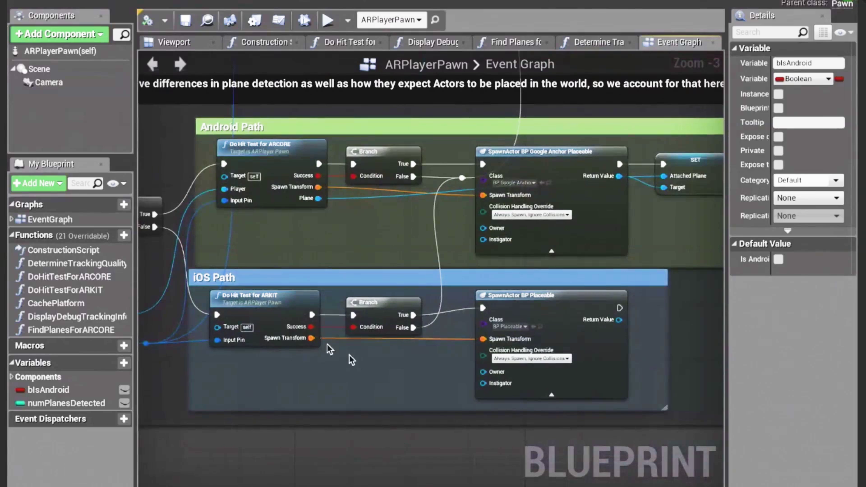
left_click(266, 298)
right_click_drag(424, 361, 415, 439)
left_click(380, 325)
left_click(538, 310)
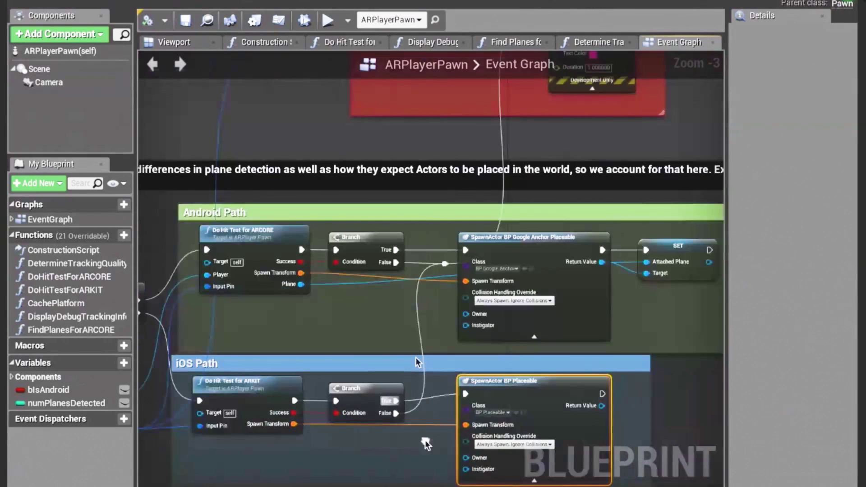
Select the No Hit Info Found group with its nodes to review it, clear the selection and return to the platform Branch
right_click_drag(415, 357, 407, 486)
left_click_drag(300, 138, 681, 339)
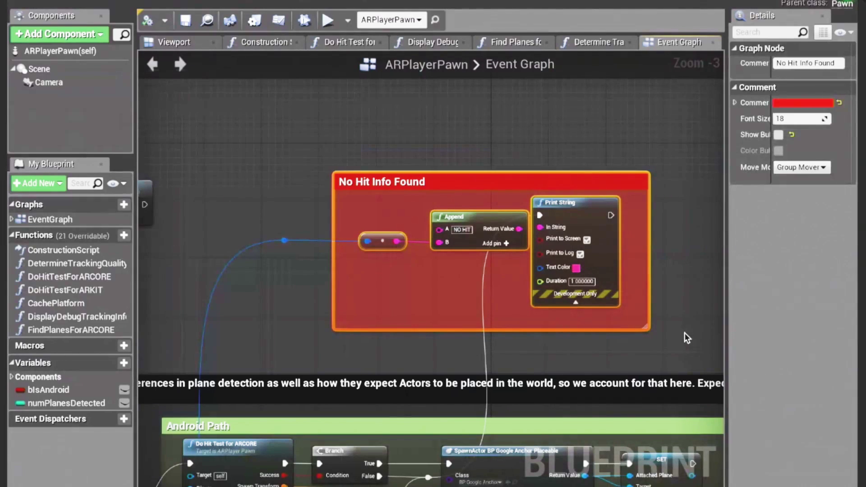
left_click(684, 333)
right_click_drag(683, 334, 508, 290)
right_click_drag(522, 367, 278, 197)
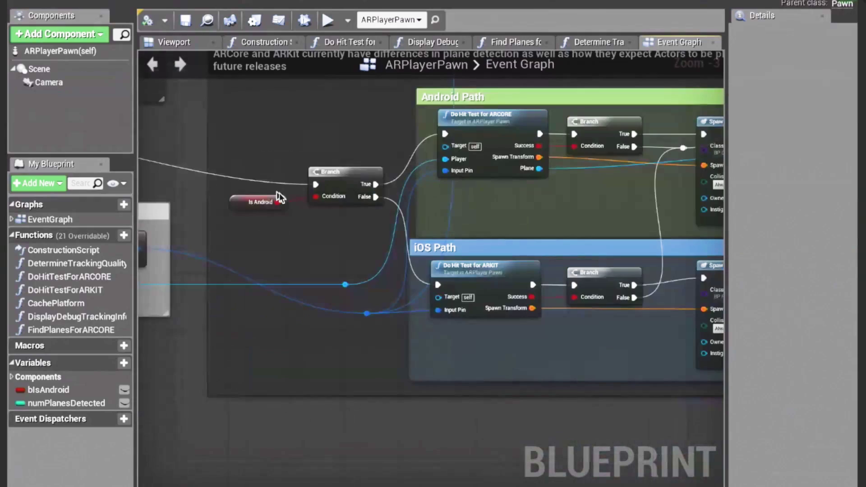
right_click_drag(410, 325, 451, 332)
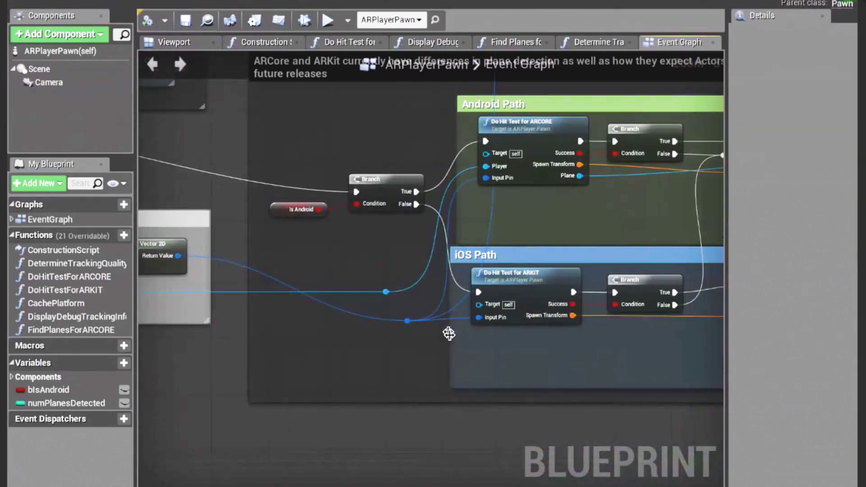
Open the Do Hit Test for ARKIT function from the iOS Path and view its Hit Test at Screen Position Tracking Space node
double_click(541, 280)
scroll(542, 279, "down", 12)
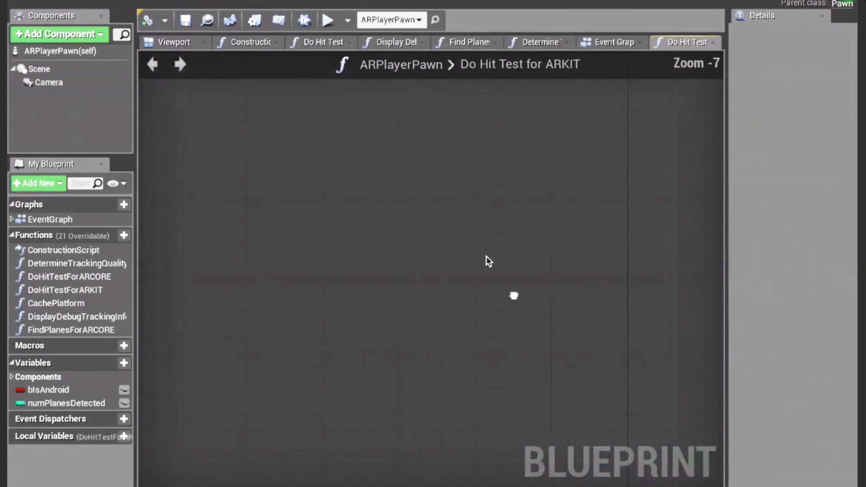
scroll(429, 270, "up", 11)
right_click_drag(429, 269, 283, 350)
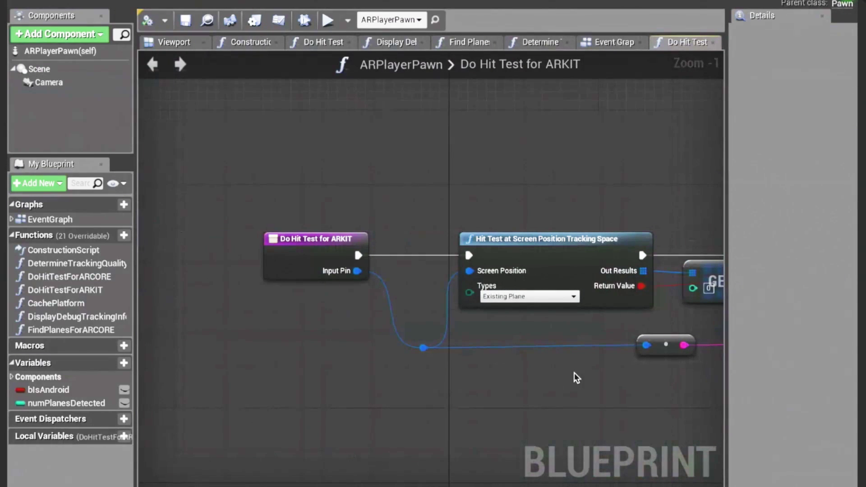
right_click_drag(573, 373, 491, 361)
mouse_move(437, 241)
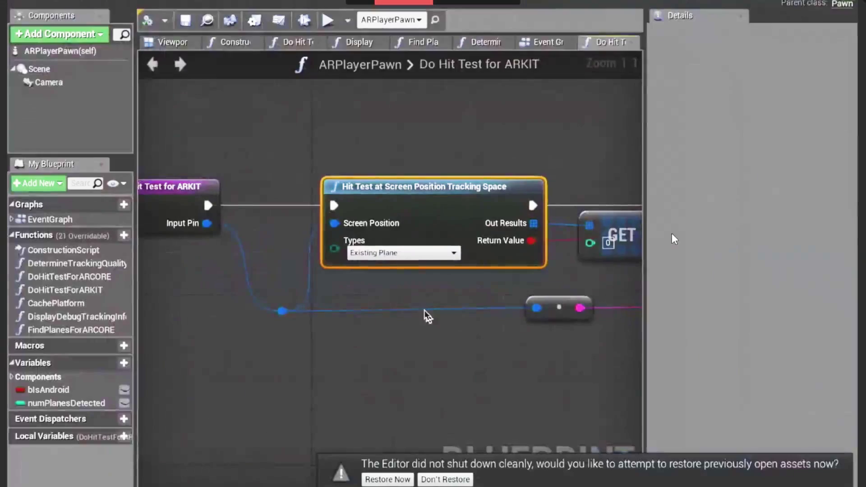
Check the function's Input Pin and the Types options of the Hit Test at Screen Position Tracking Space node, keeping Existing Plane
right_click_drag(375, 295, 426, 272)
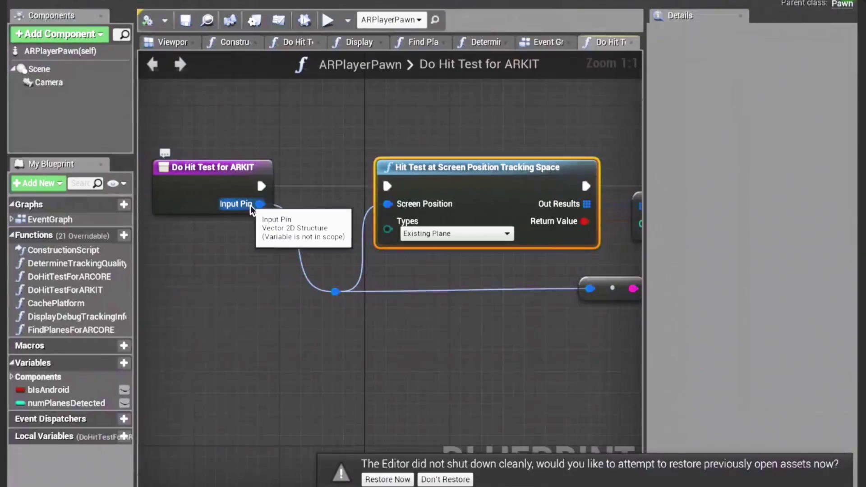
right_click_drag(364, 282, 247, 275)
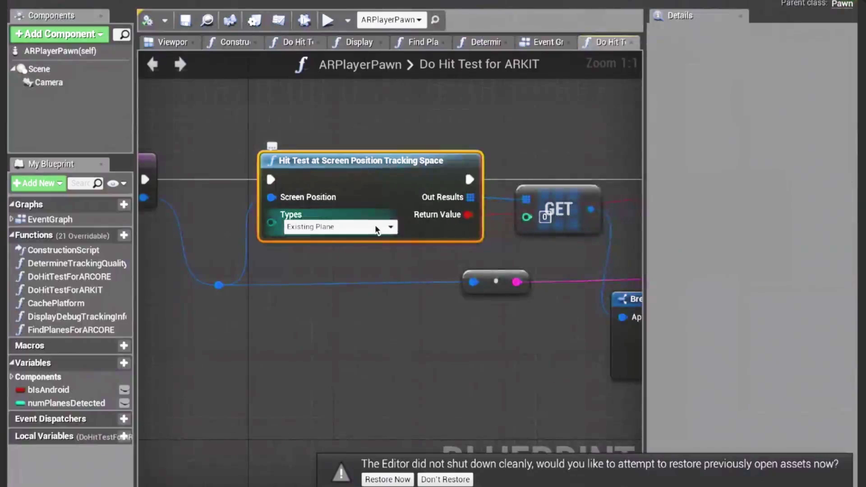
left_click(376, 227)
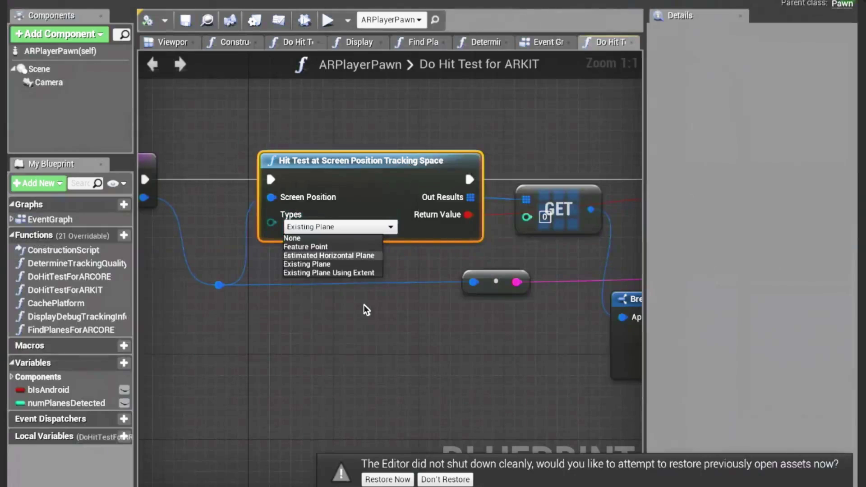
left_click(389, 309)
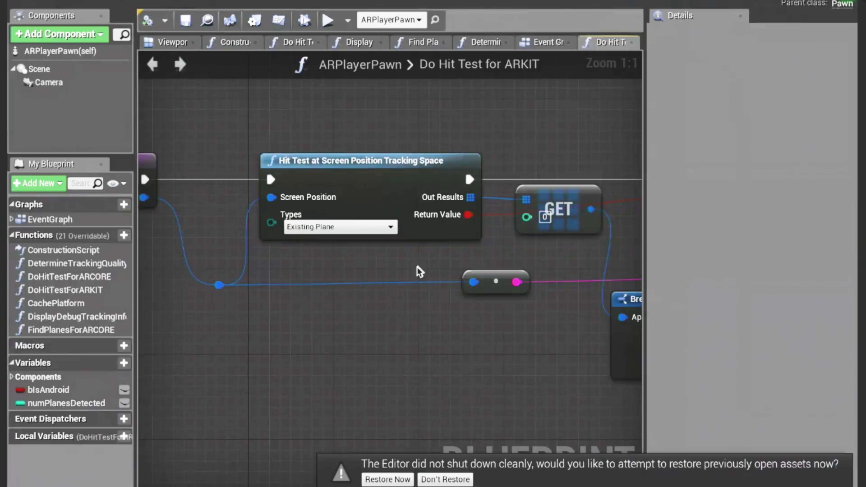
Examine the GET node and the Type output of Break AppleARKitHitTestResult, leaving the Type pin unconnected
right_click_drag(554, 252, 437, 249)
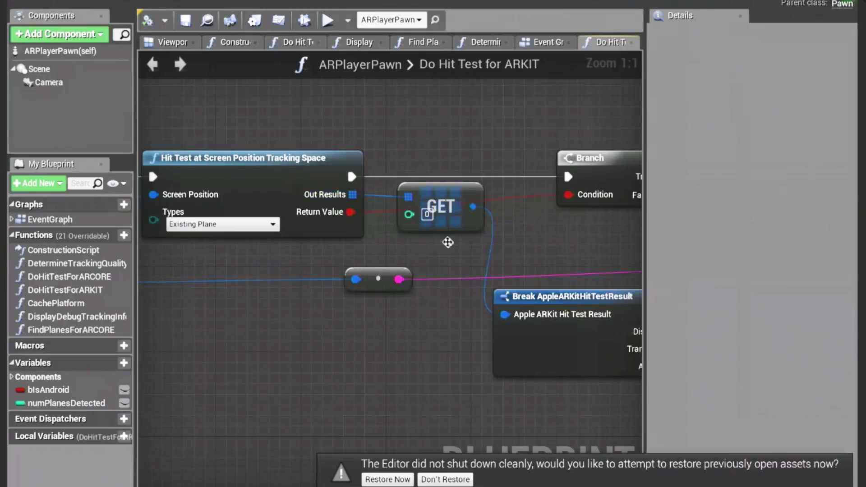
right_click_drag(409, 218, 226, 123)
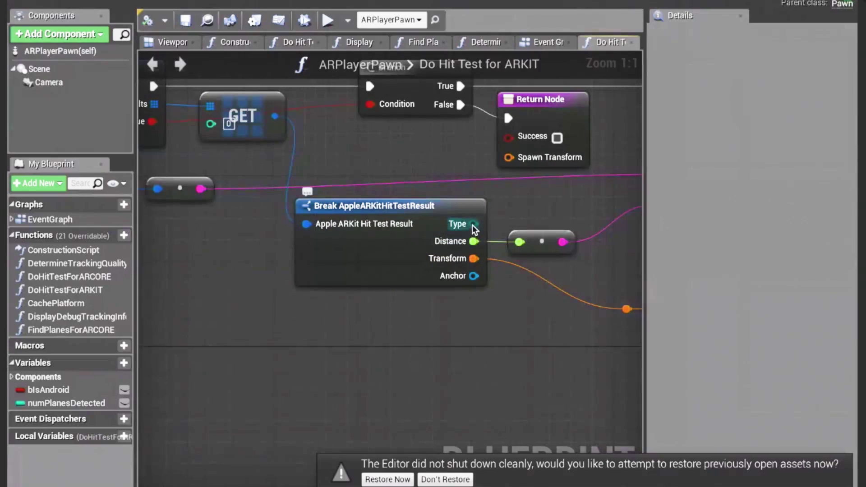
left_click_drag(473, 224, 524, 206)
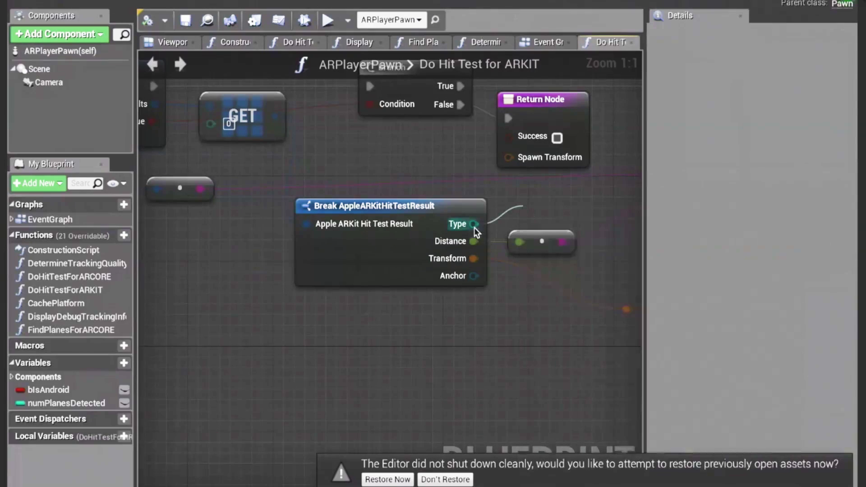
left_click(474, 228)
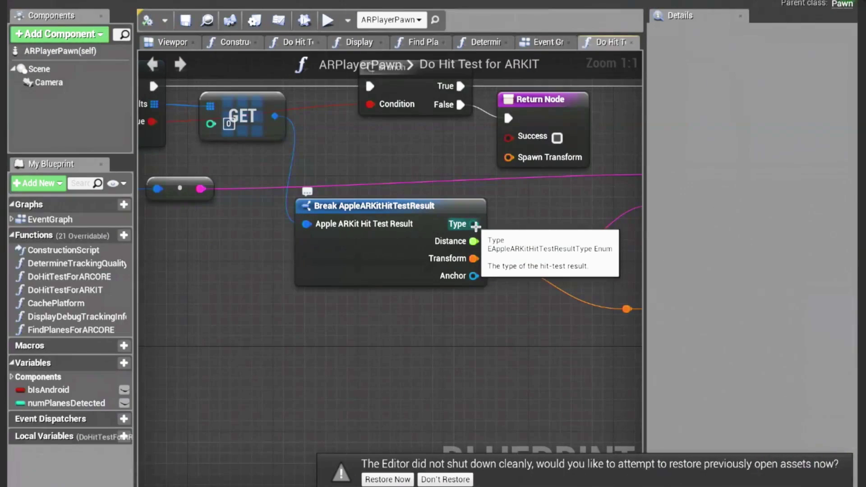
left_click(397, 212)
left_click(431, 341)
Trace the hit result's Distance and Transform outputs and inspect the Return Node on the Branch's False output
right_click_drag(470, 318, 323, 345)
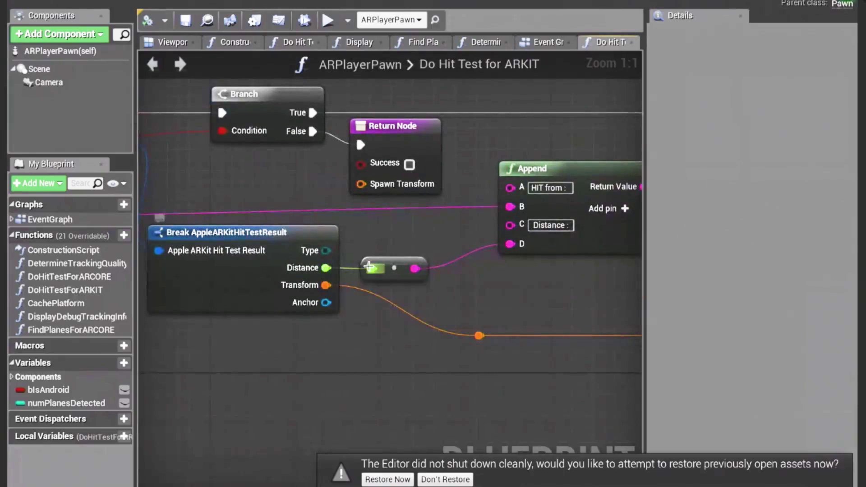
right_click_drag(353, 275, 462, 325)
scroll(463, 325, "down", 2)
right_click_drag(337, 317, 555, 342)
right_click_drag(344, 265, 357, 263)
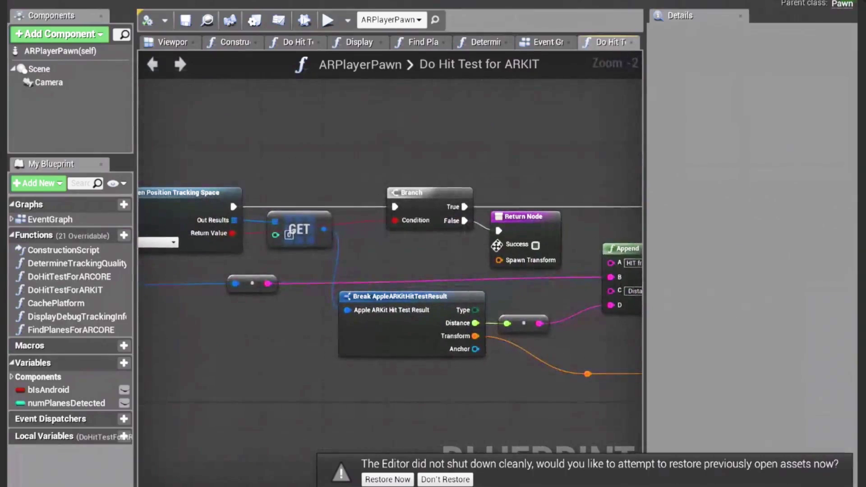
left_click(526, 223)
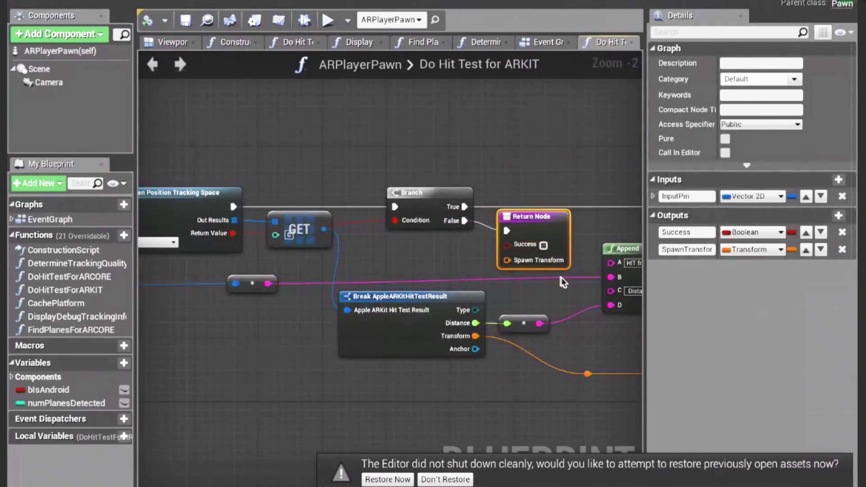
Review the Append and two Print String nodes that output the hit position, distance and transform, and clear the selection
right_click_drag(576, 324, 285, 311)
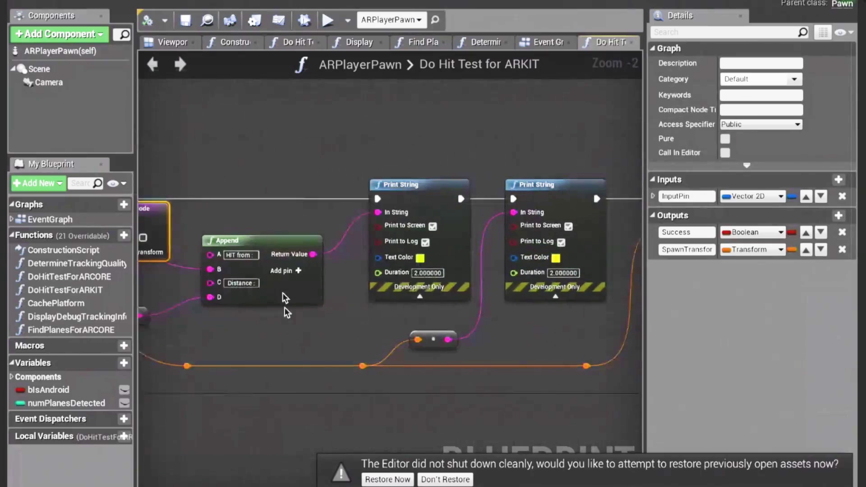
left_click_drag(248, 126, 579, 394)
left_click(540, 391)
right_click_drag(539, 391, 539, 390)
scroll(538, 391, "down", 1)
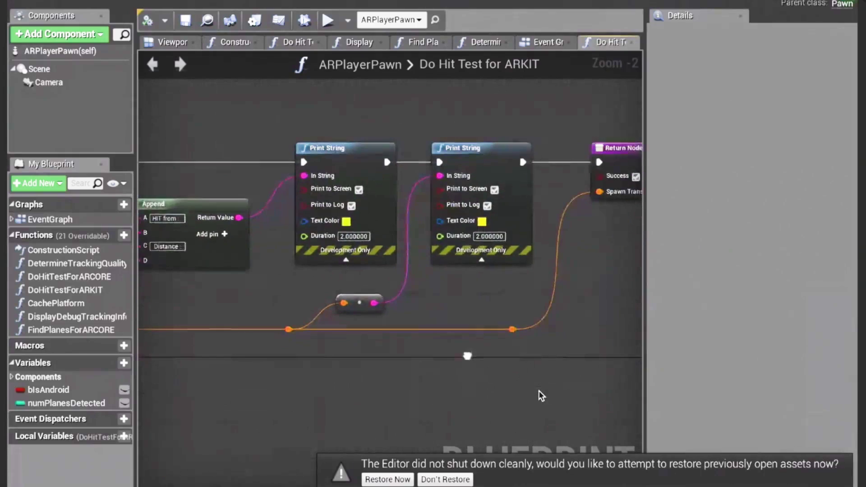
left_click_drag(504, 403, 247, 285)
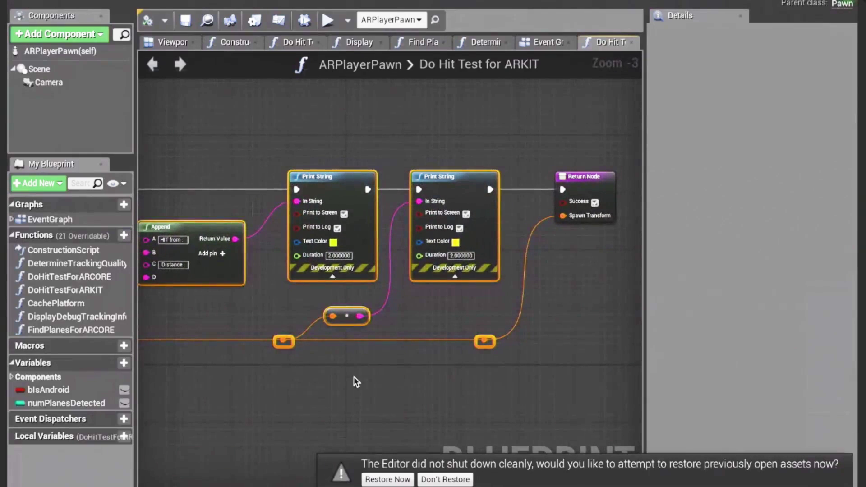
right_click_drag(354, 381, 371, 367)
left_click(257, 123)
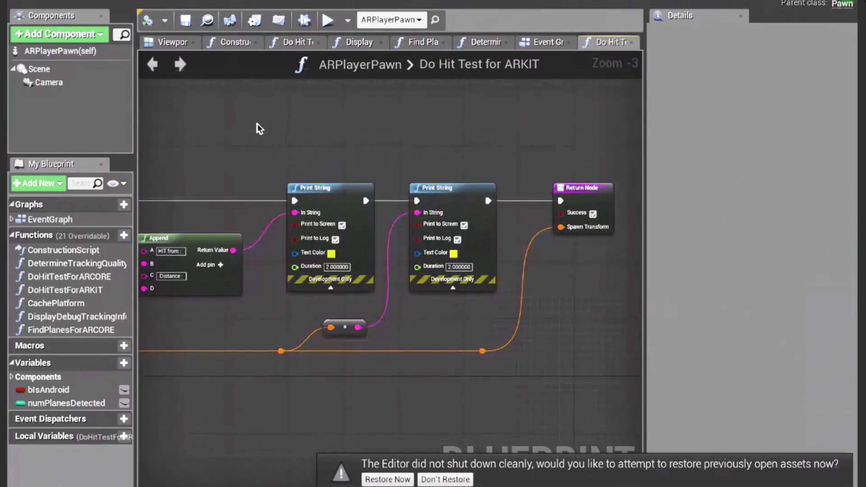
Inspect the final Return Node after the Print String nodes and deselect it
left_click(583, 186)
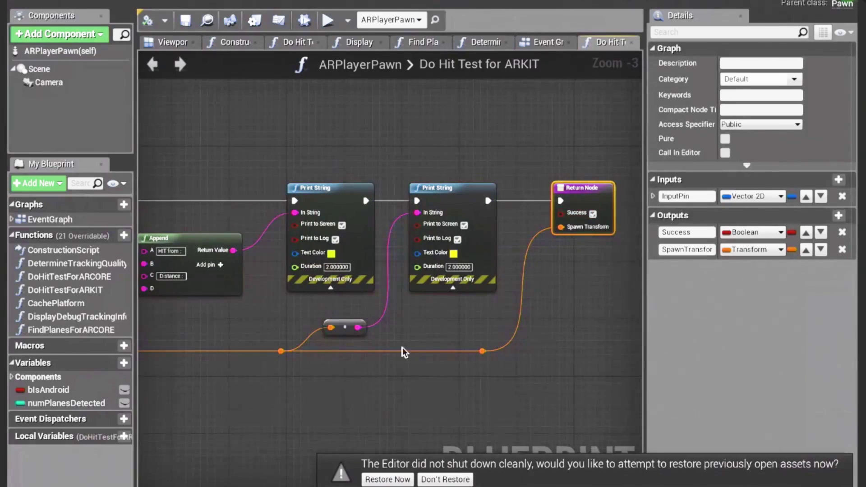
right_click_drag(402, 347, 433, 346)
left_click(513, 92)
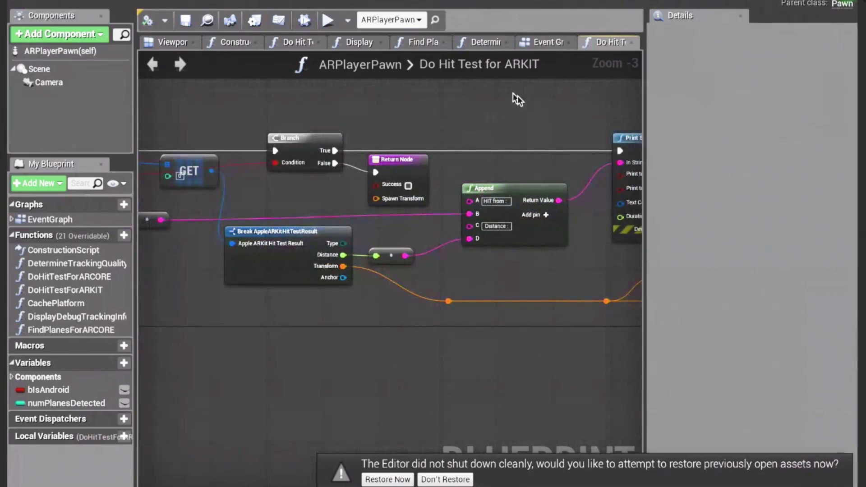
Select the DoHitTestForARKIT function to view its input and output parameters
left_click(69, 291)
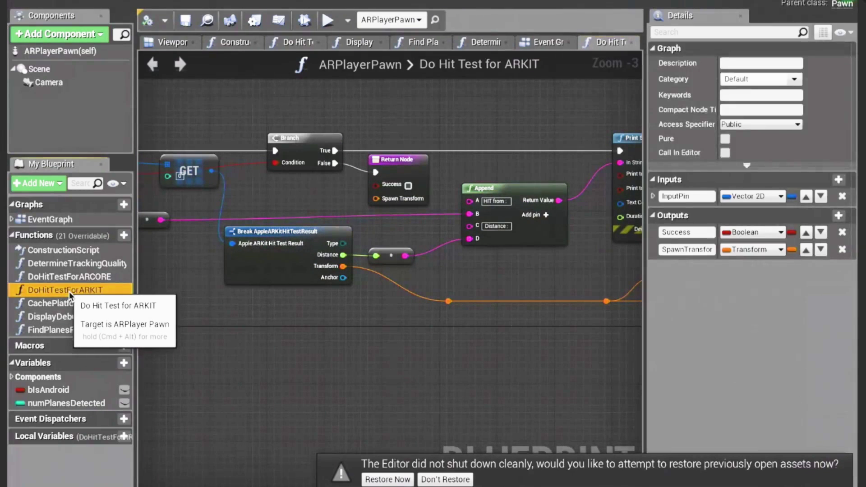
left_click(69, 291)
key("Escape")
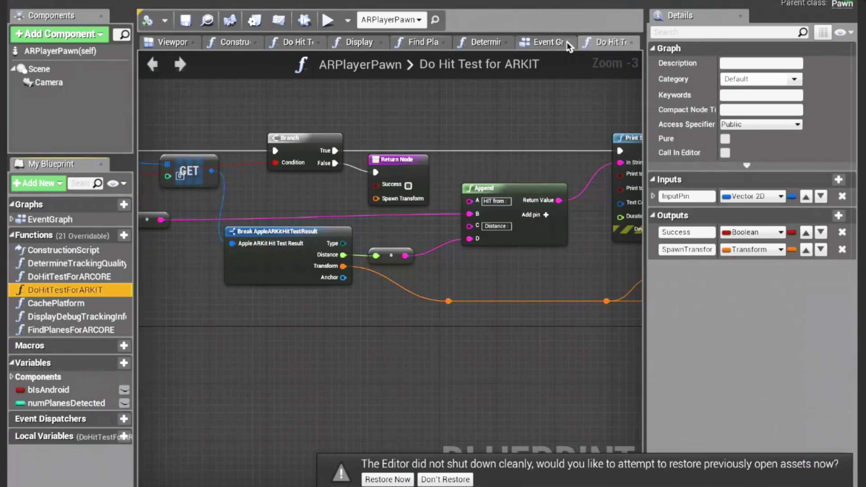
Return to the Event Graph and inspect the SpawnActor BP Placeable node in the iOS Path
left_click(554, 44)
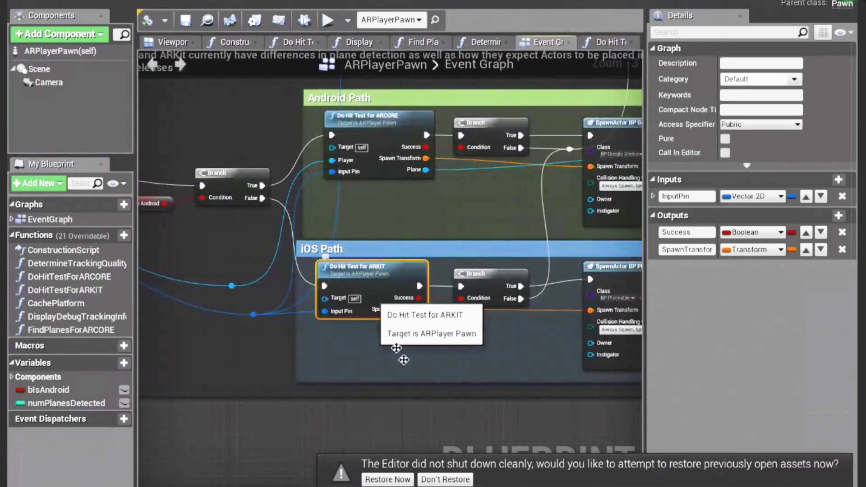
right_click_drag(396, 348, 227, 291)
right_click_drag(303, 347, 239, 351)
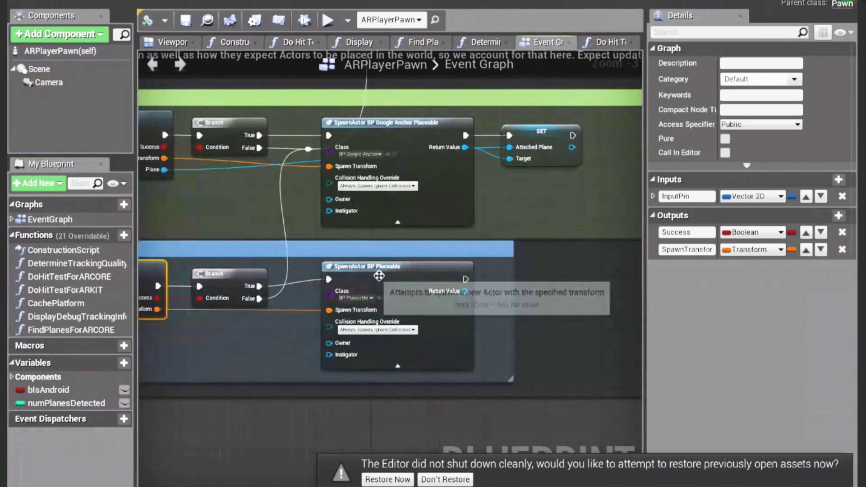
left_click(343, 293)
right_click_drag(229, 358, 285, 355)
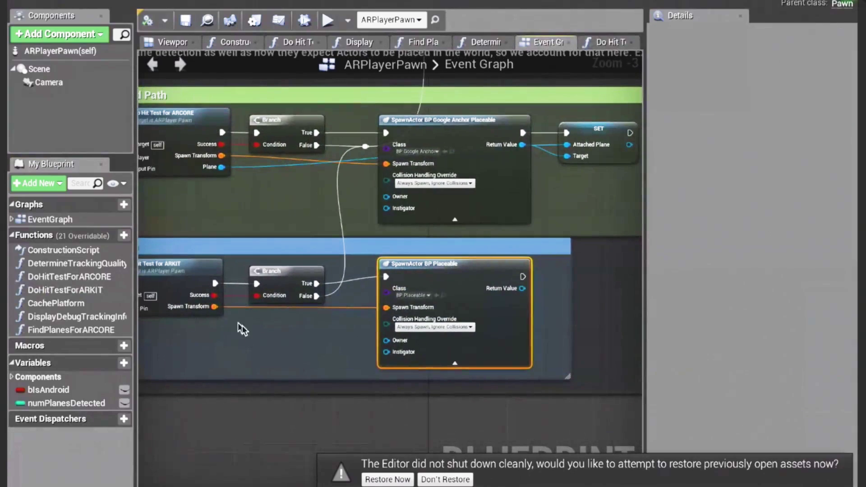
Browse the class choices of the SpawnActor BP Placeable node without changing the class, and open the BP_GoogleAnchorPlaceable blueprint
left_click(427, 296)
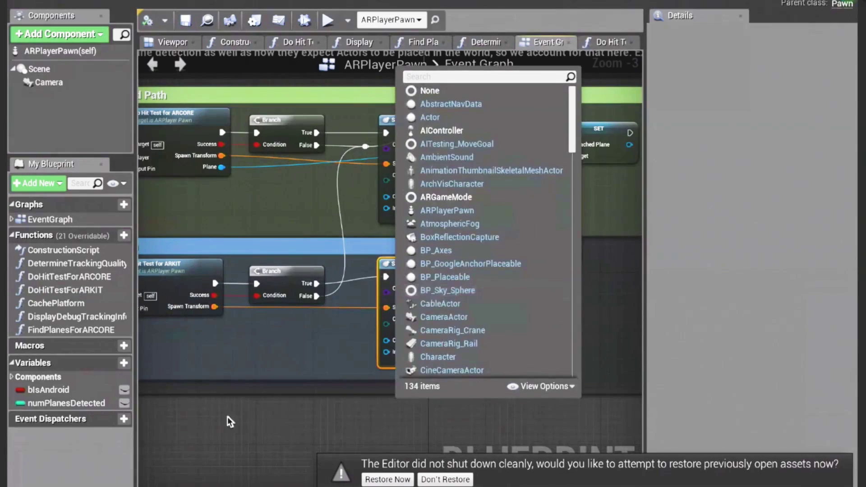
left_click(227, 416)
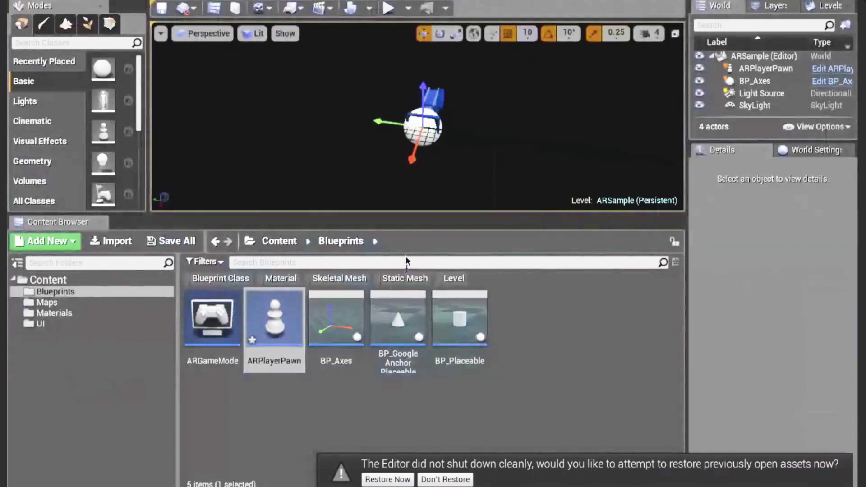
double_click(404, 318)
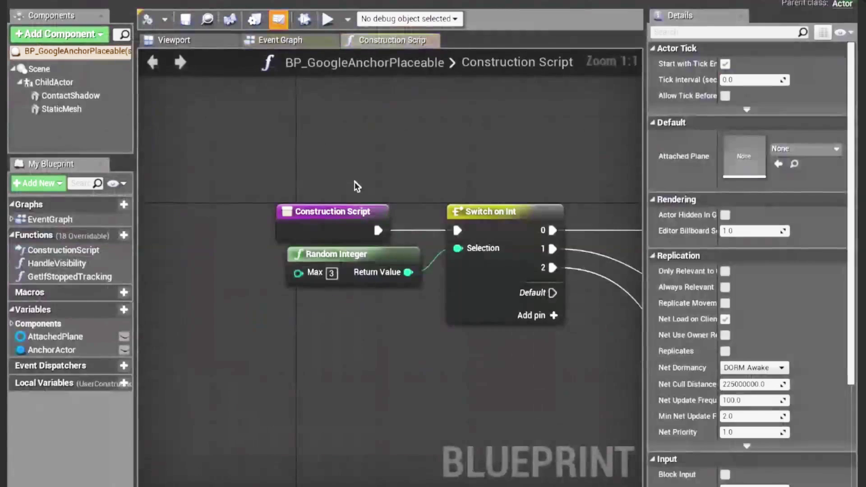
Examine the Switch on Int node and the three Set Static Mesh branches in the Construction Script, checking their Static Mesh variable nodes
scroll(354, 182, "down", 1)
right_click_drag(440, 323, 357, 284)
scroll(356, 284, "down", 1)
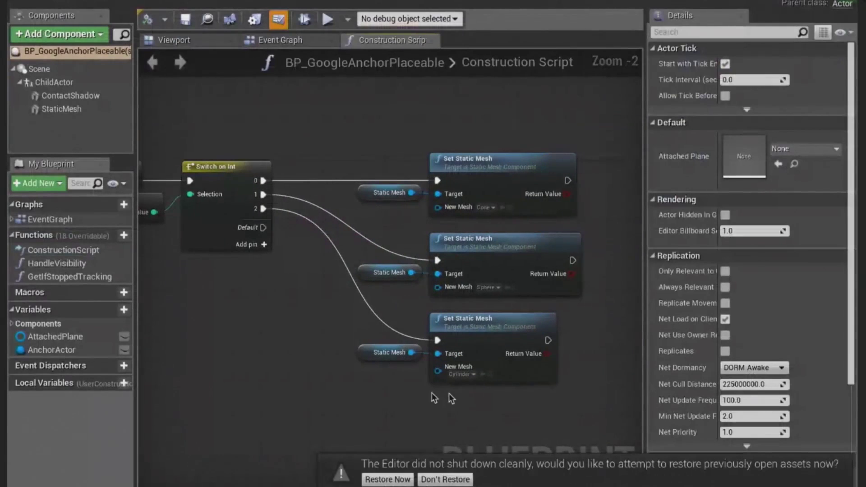
left_click(379, 193)
left_click(389, 272)
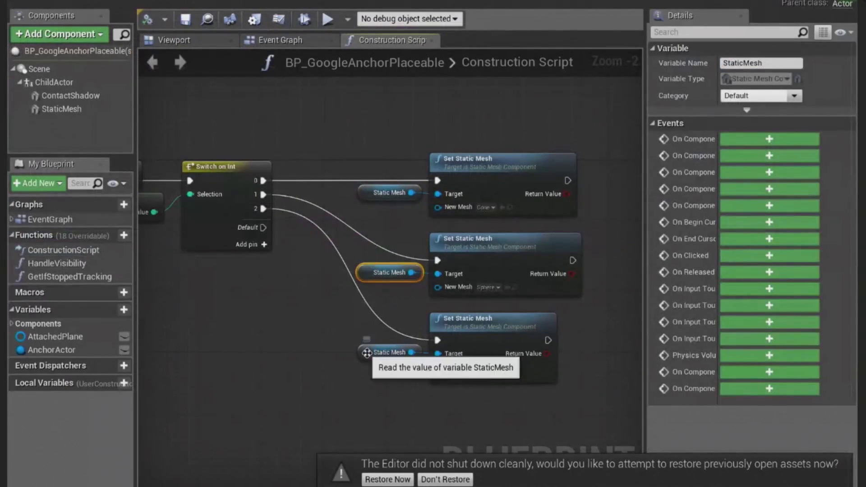
left_click(367, 353)
right_click_drag(296, 318, 338, 335)
left_click(367, 157)
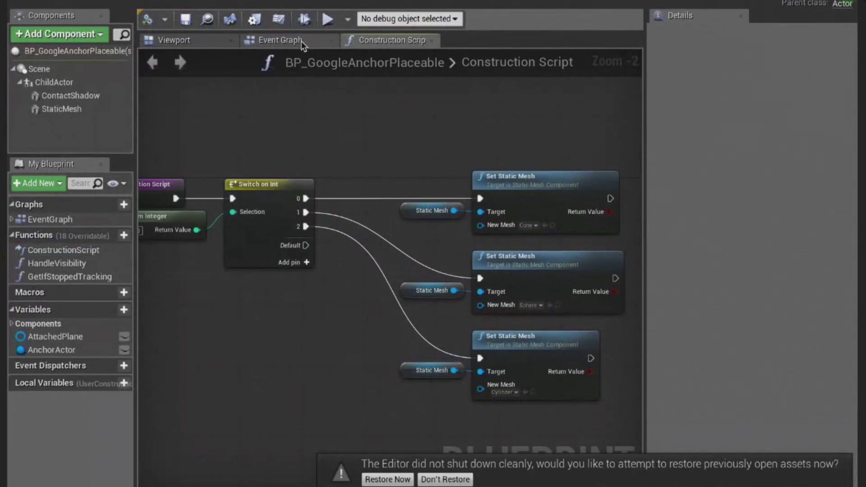
Review the Set Up Google Anchor Child Actor and Do Drop Animation sections in BP_GoogleAnchorPlaceable's Event Graph
left_click(301, 41)
right_click_drag(336, 198, 426, 199)
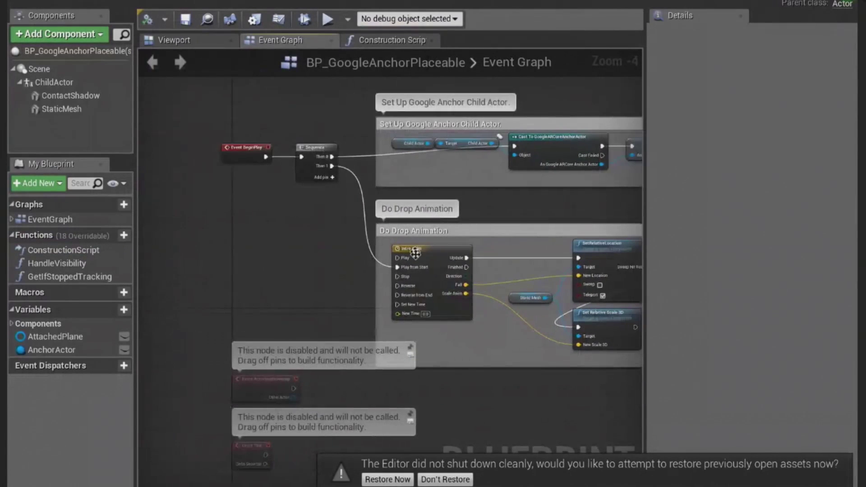
right_click_drag(489, 218, 354, 261)
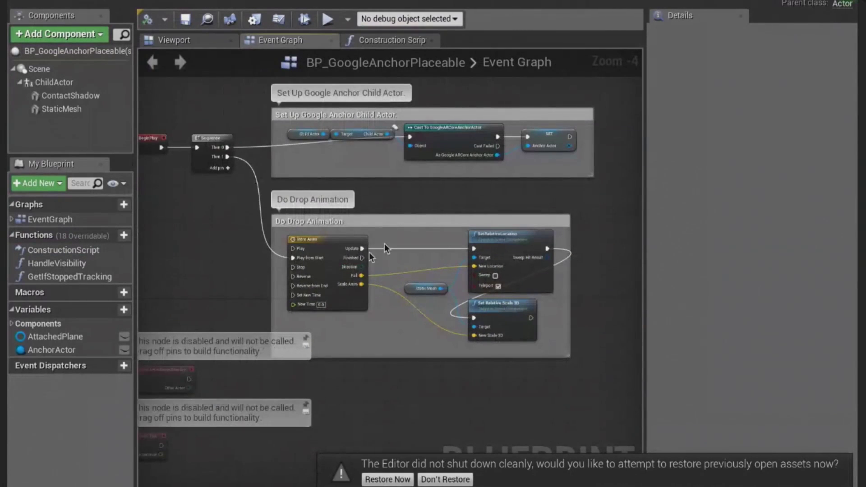
right_click_drag(384, 357, 396, 353)
scroll(396, 347, "down", 1)
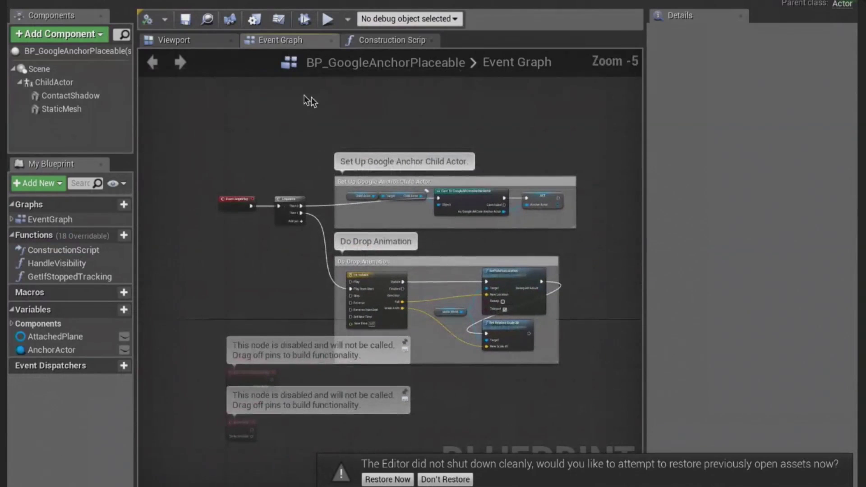
View BP_GoogleAnchorPlaceable's 3D preview, return to the level editor and clear the asset selection
left_click(193, 40)
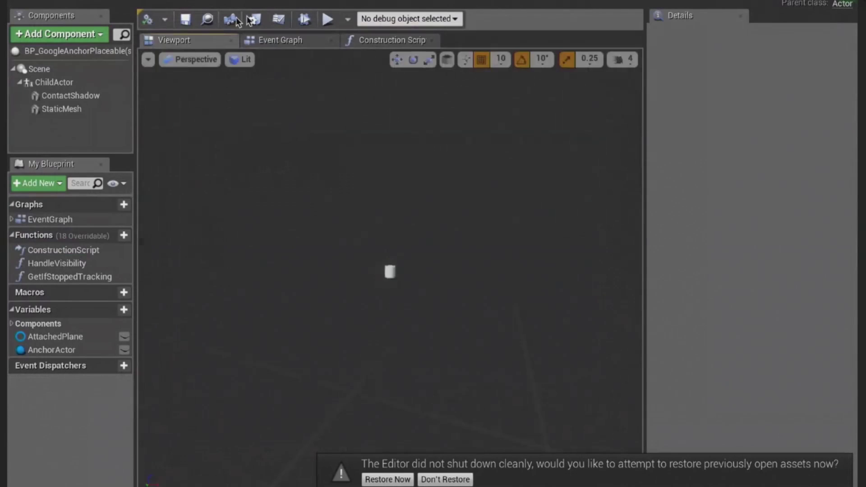
left_click(192, 5)
left_click(503, 346)
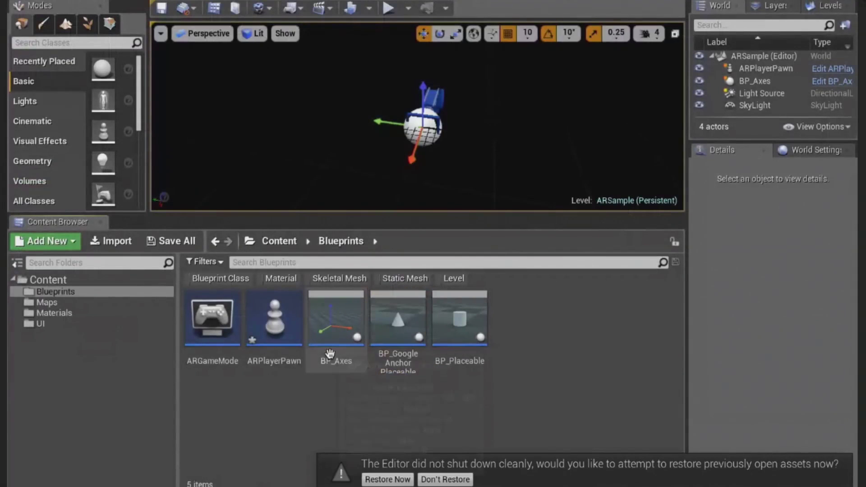
Reopen the ARPlayerPawn blueprint and open the Do Hit Test for ARCORE function from its node in the Android Path
double_click(274, 318)
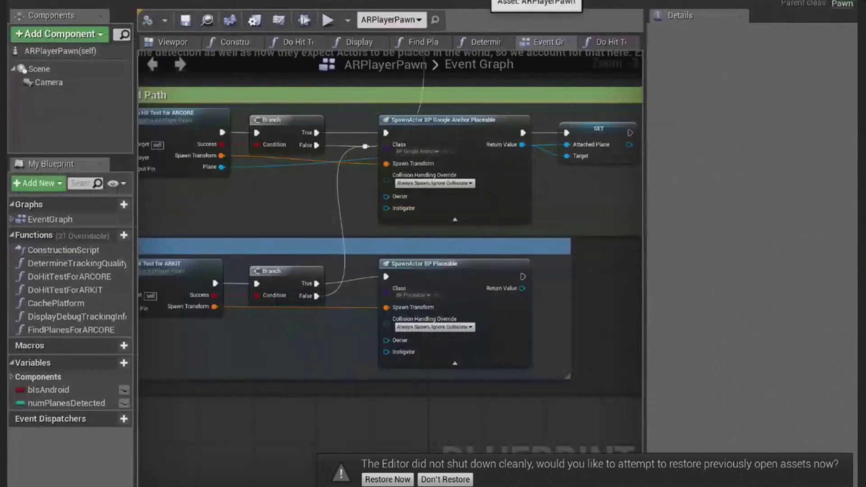
right_click_drag(228, 215, 367, 218)
left_click(324, 129)
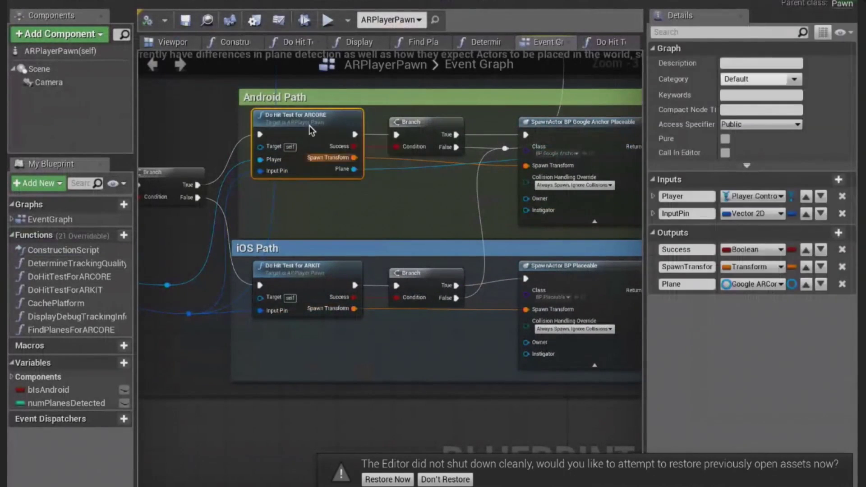
double_click(324, 130)
Follow the ARCORE hit test from Deproject Screen to World through Line Trace Single on Planes to the Branch and Make Transform nodes
mouse_move(314, 249)
right_mouse_down()
mouse_move(319, 324)
mouse_move(391, 297)
mouse_move(502, 298)
mouse_move(357, 305)
right_mouse_up()
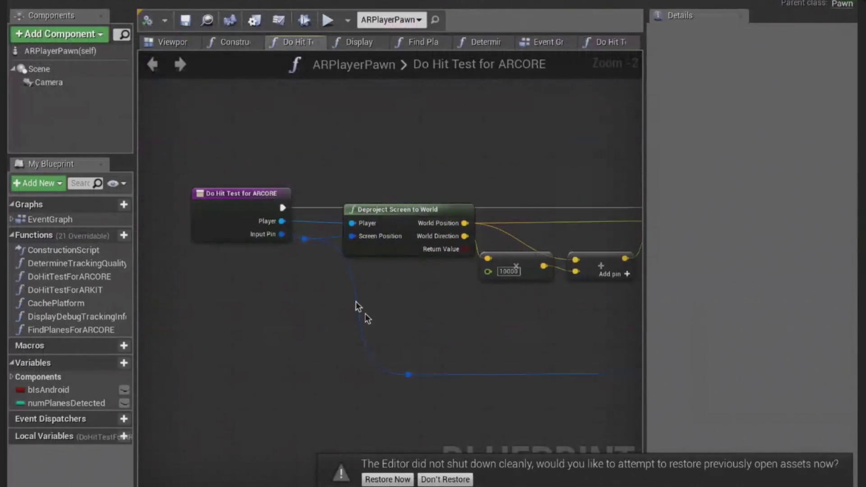
right_click_drag(467, 314, 363, 299)
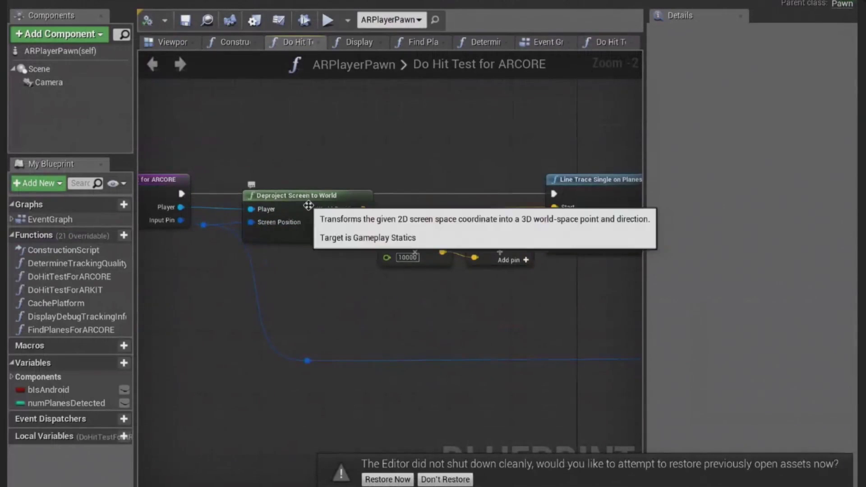
right_click_drag(421, 317, 359, 316)
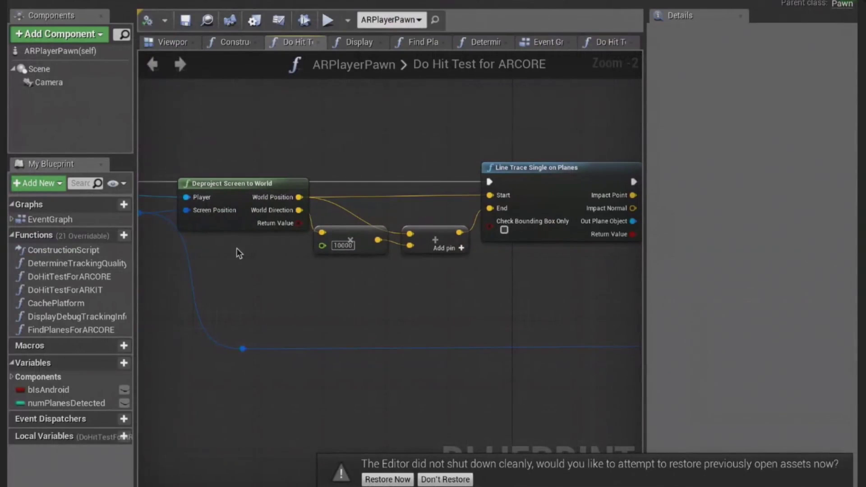
mouse_move(407, 293)
right_mouse_down()
mouse_move(355, 304)
mouse_move(390, 303)
mouse_move(298, 305)
right_mouse_up()
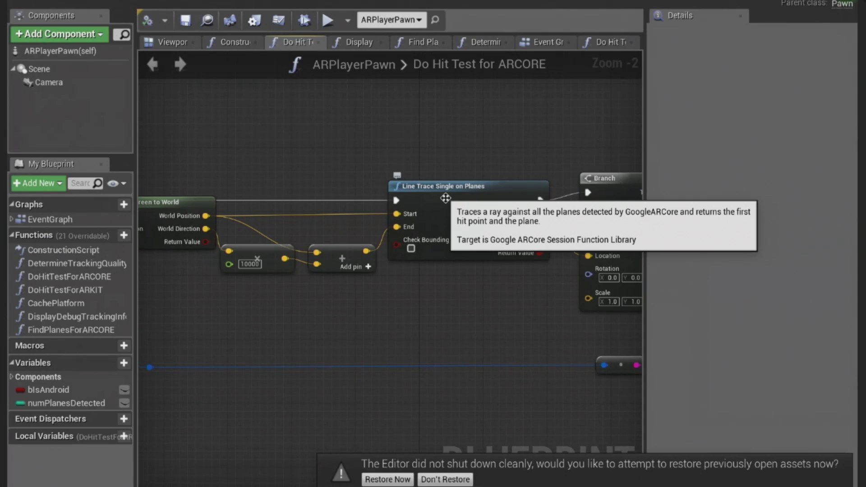
right_click_drag(521, 386, 434, 243)
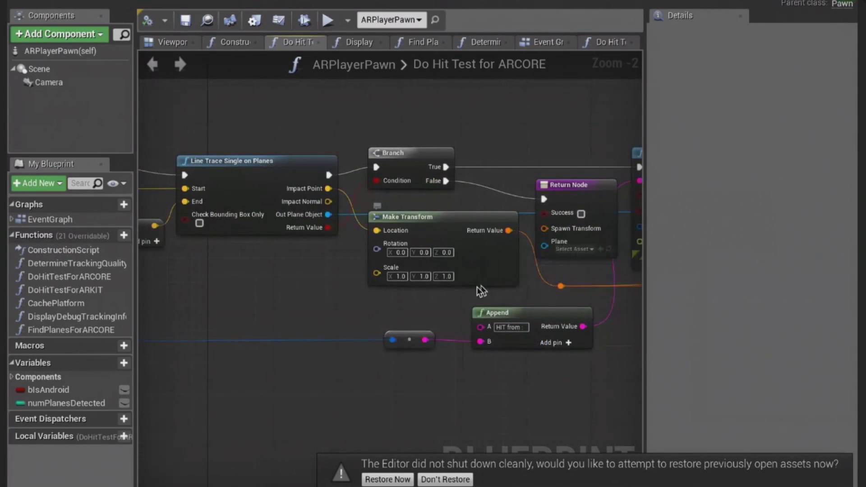
right_click_drag(524, 297, 484, 313)
Review the two Print String nodes and select the final Return Node to inspect the ARCORE function's outputs
left_click_drag(498, 197, 498, 94)
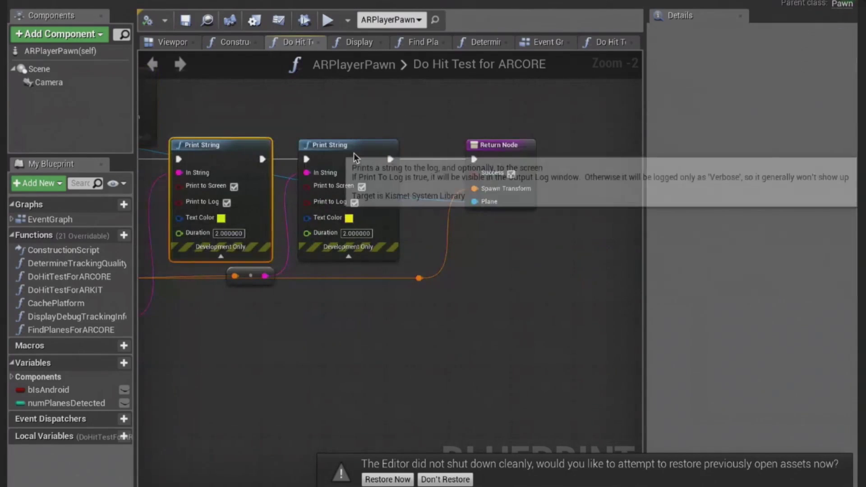
left_click(359, 311)
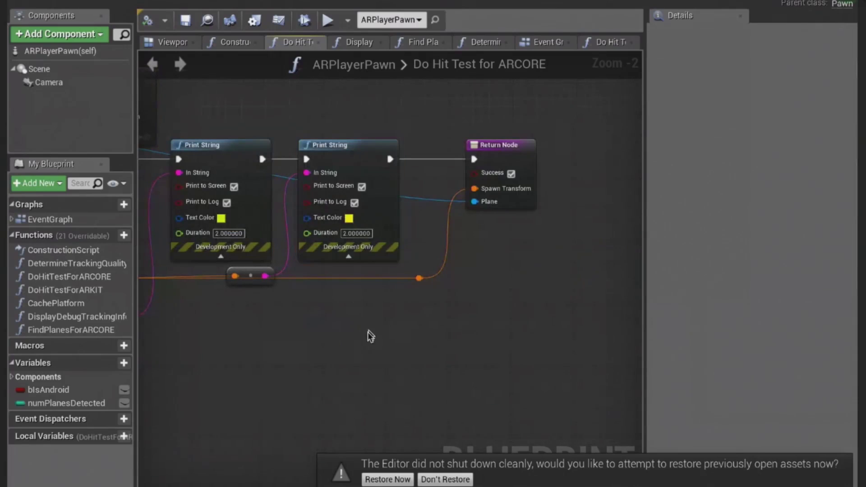
left_click(499, 148)
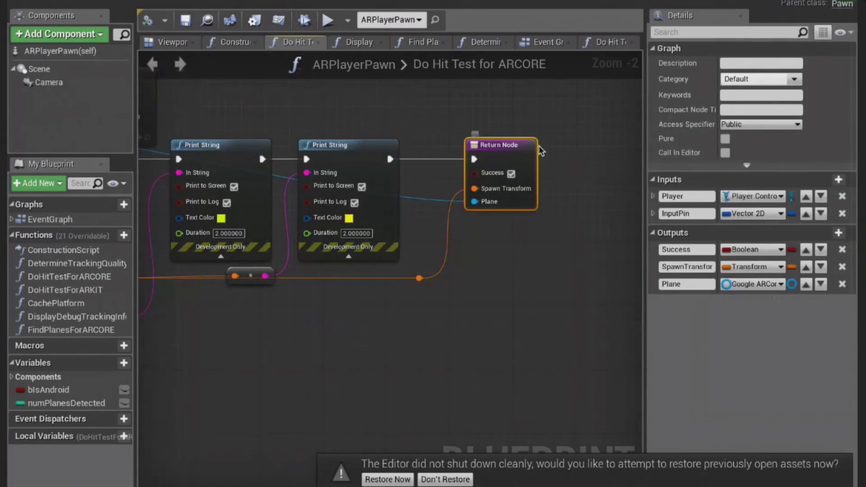
Return to ARPlayerPawn's Event Graph and compare the spawn nodes of the Android Path and iOS Path
left_click(551, 42)
right_click_drag(563, 185, 442, 214)
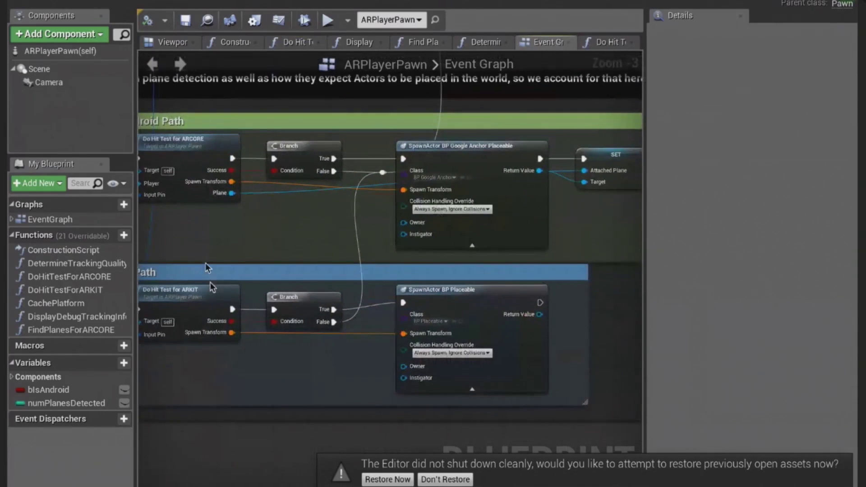
right_click_drag(640, 232, 577, 235)
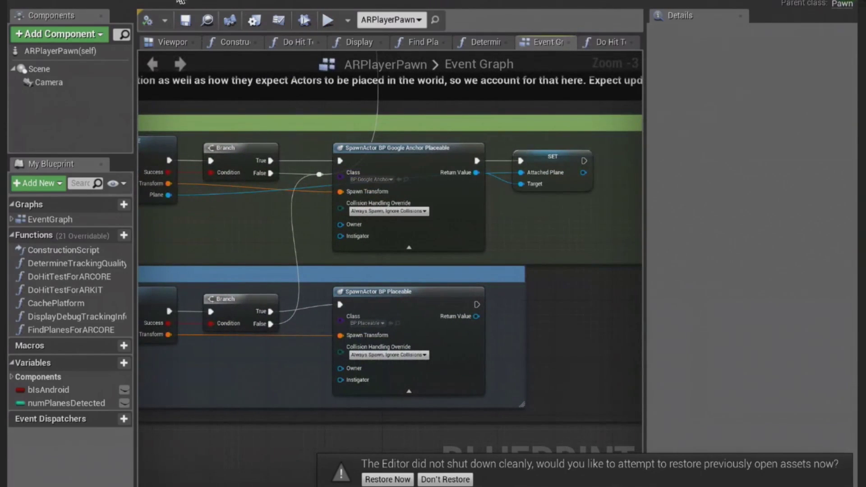
Go back to the level editor, reopen BP_GoogleAnchorPlaceable and show the Set Up Google Anchor Child Actor section of its Event Graph
left_click(182, 2)
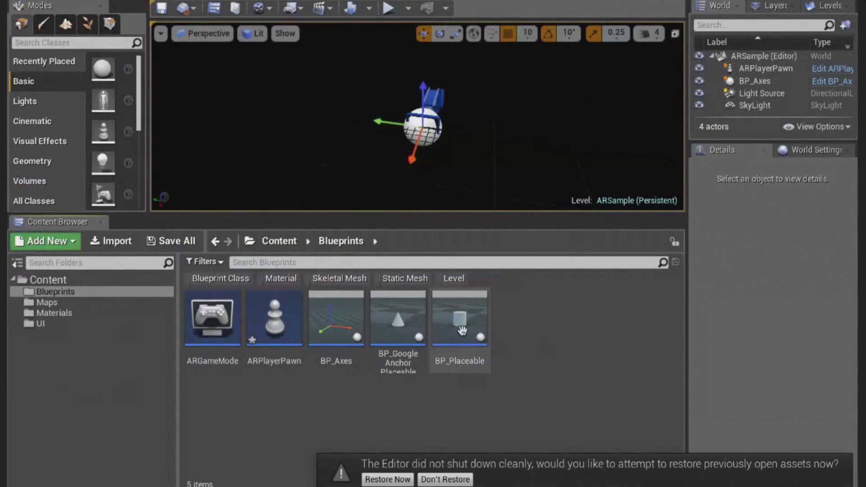
double_click(397, 320)
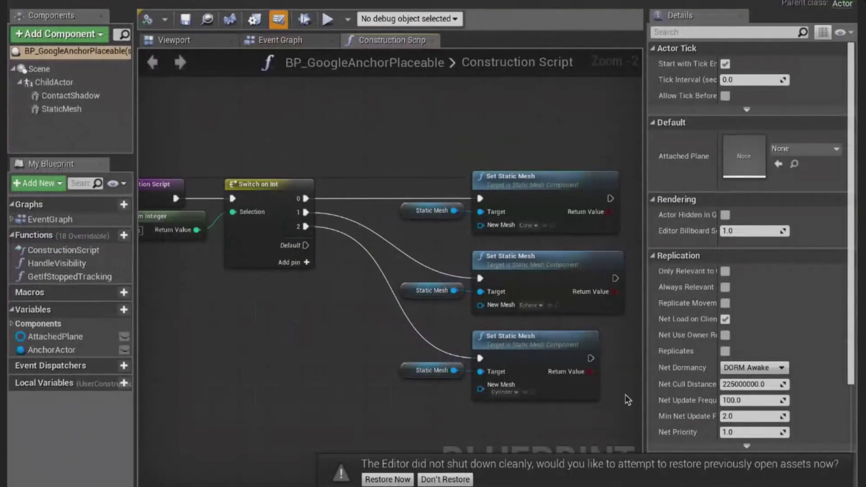
left_click(291, 41)
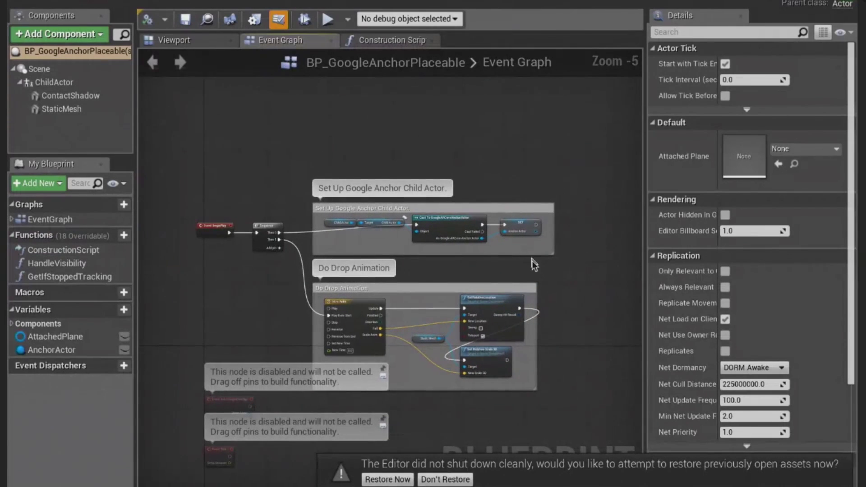
scroll(524, 250, "up", 2)
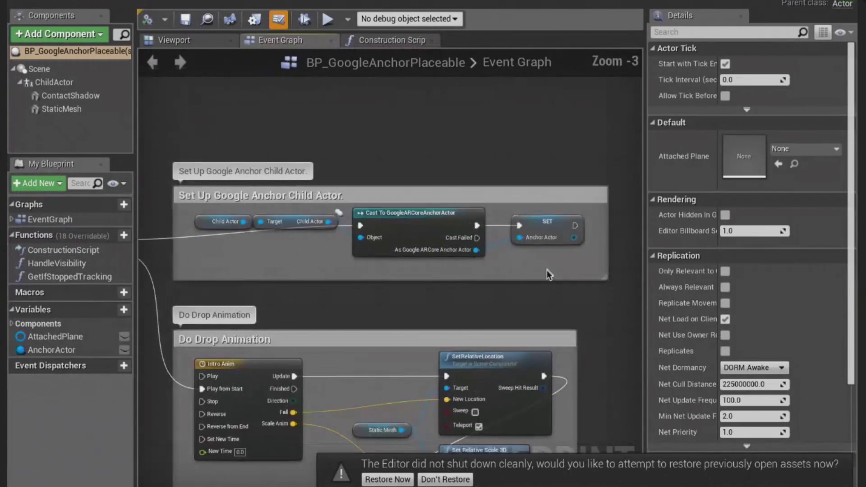
Inspect the SET Anchor Actor node, then check the AnchorActor and AttachedPlane variables of BP_GoogleAnchorPlaceable
left_click(553, 232)
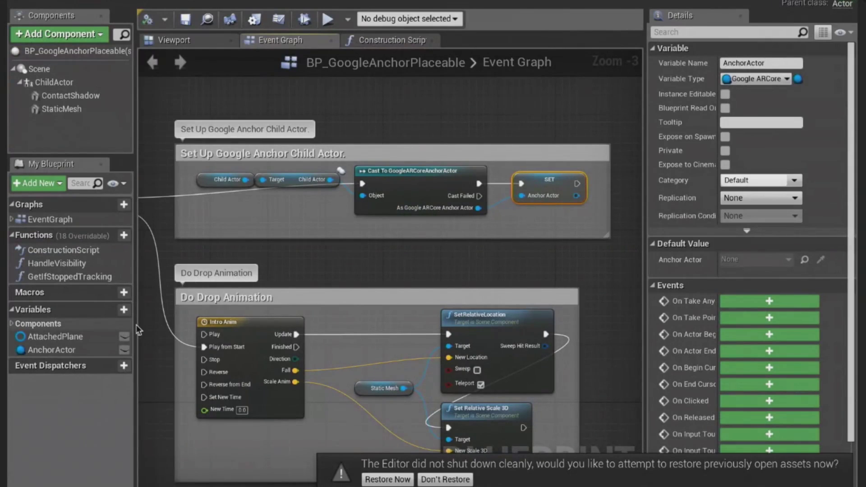
left_click(68, 349)
right_click_drag(382, 319, 374, 272)
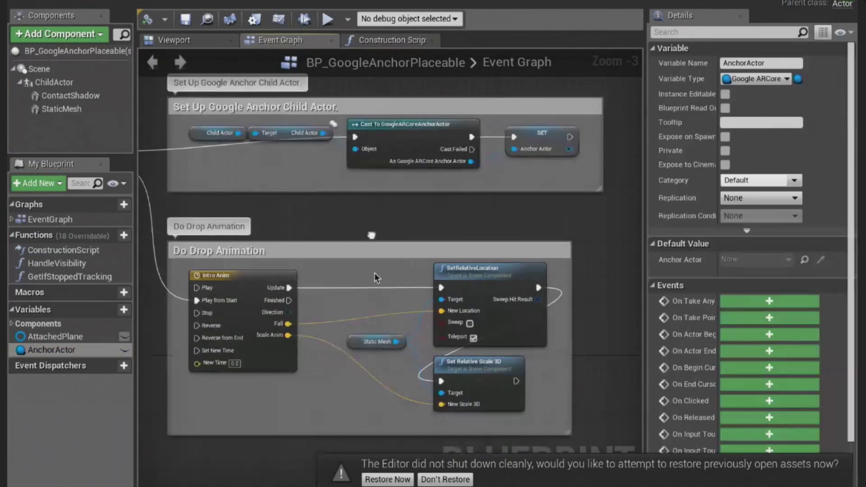
left_click(59, 336)
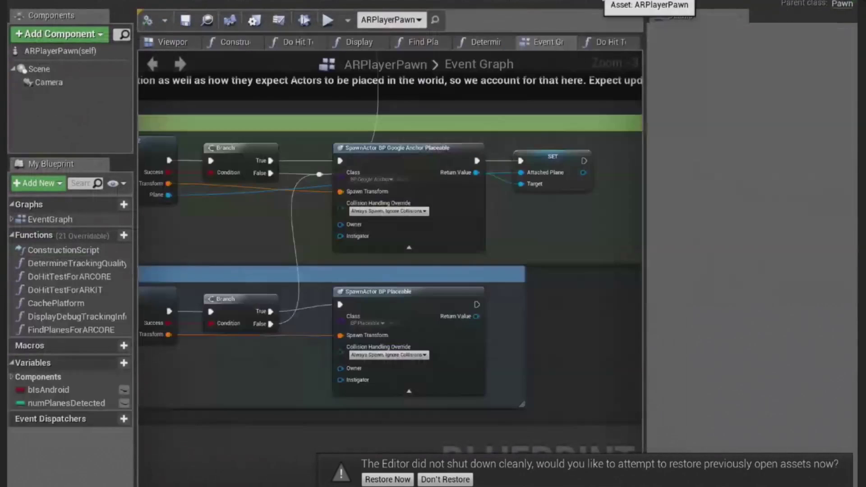
Trace the Plane output of the Do Hit Test for ARCORE node to the SET Attached Plane node in ARPlayerPawn's Event Graph
right_click_drag(570, 247, 522, 253)
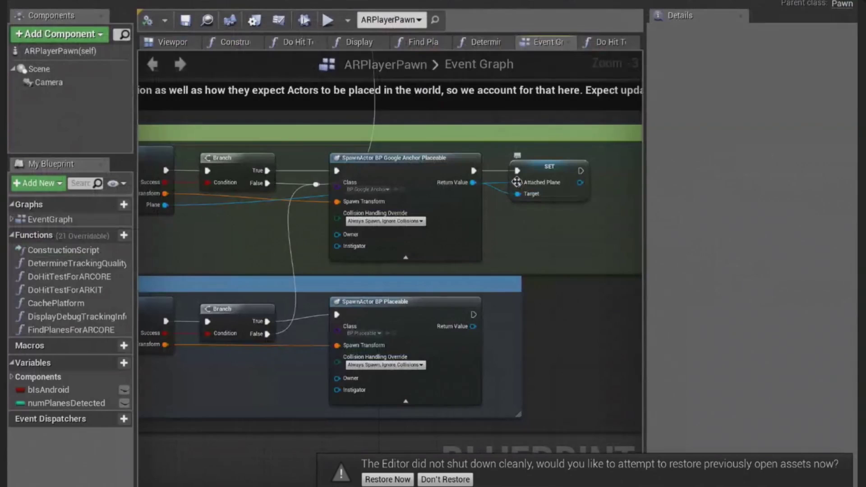
right_click_drag(203, 261, 305, 252)
left_click(260, 200)
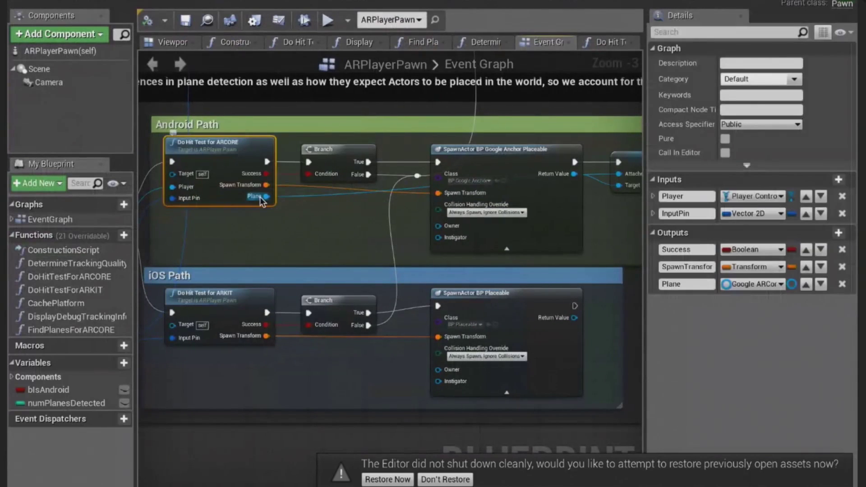
right_click_drag(508, 227, 378, 238)
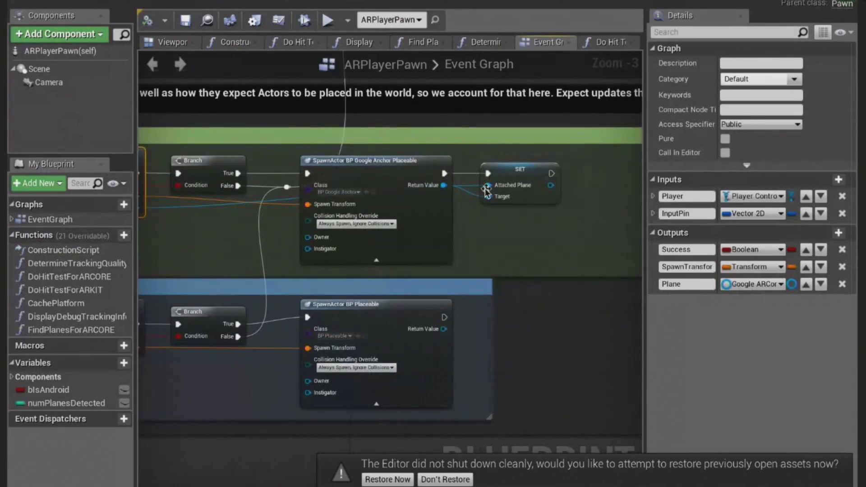
Move the SET Attached Plane node slightly closer to the SpawnActor BP Google Anchor Placeable node and clear the selection
left_click(498, 198)
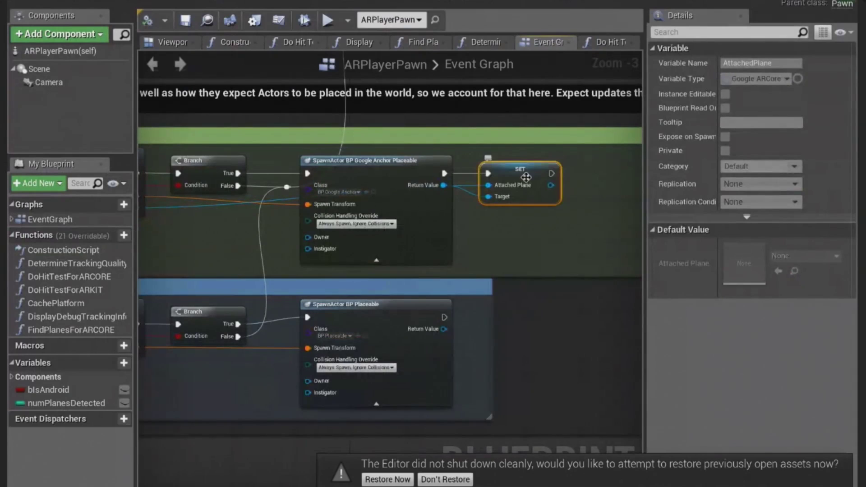
left_click_drag(525, 177, 519, 177)
left_click(529, 248)
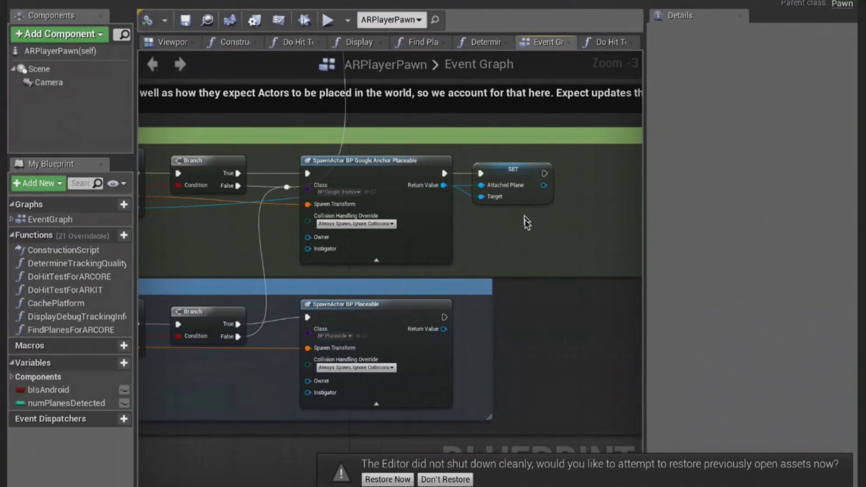
Show the Display Debug Information About Found Planes section of ARPlayerPawn's Event Graph
left_click(492, 44)
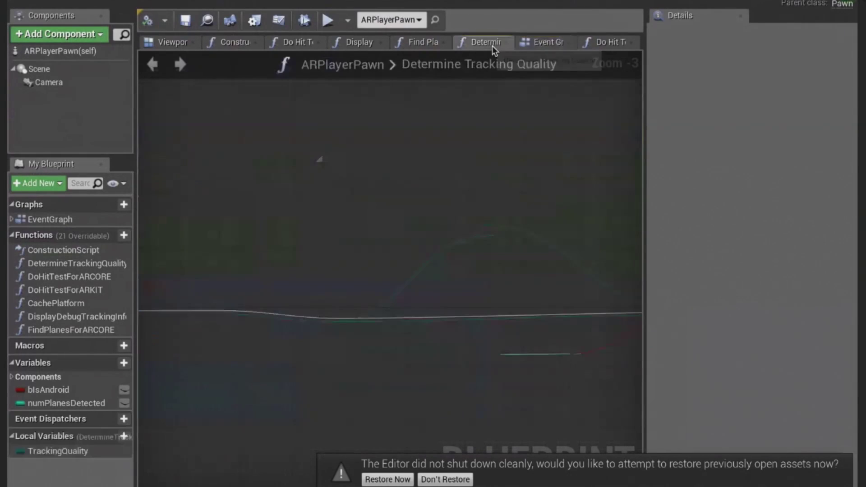
left_click(534, 47)
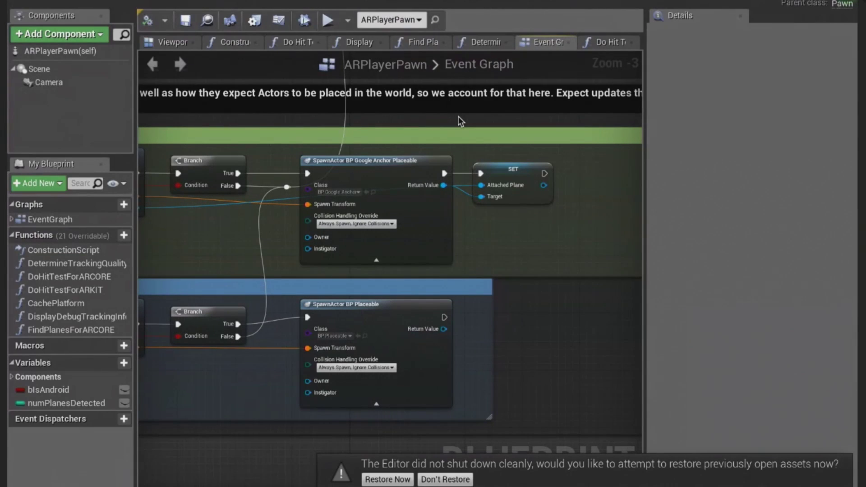
scroll(483, 267, "down", 2)
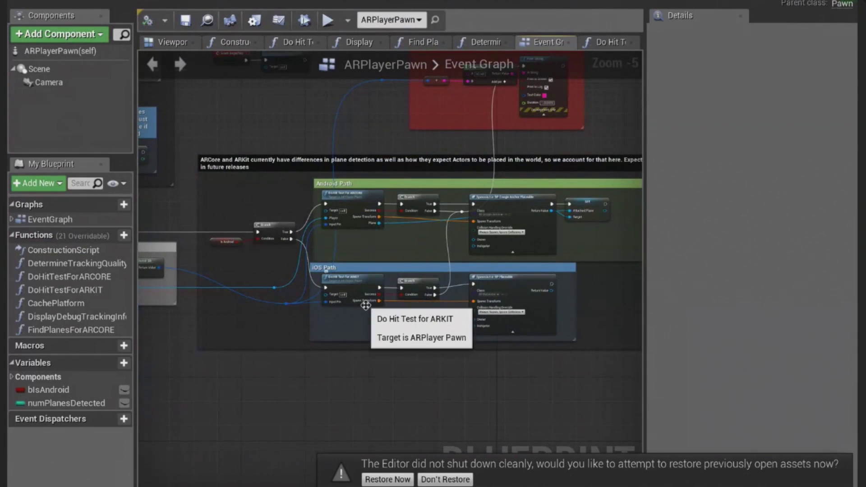
right_click_drag(356, 338, 451, 428)
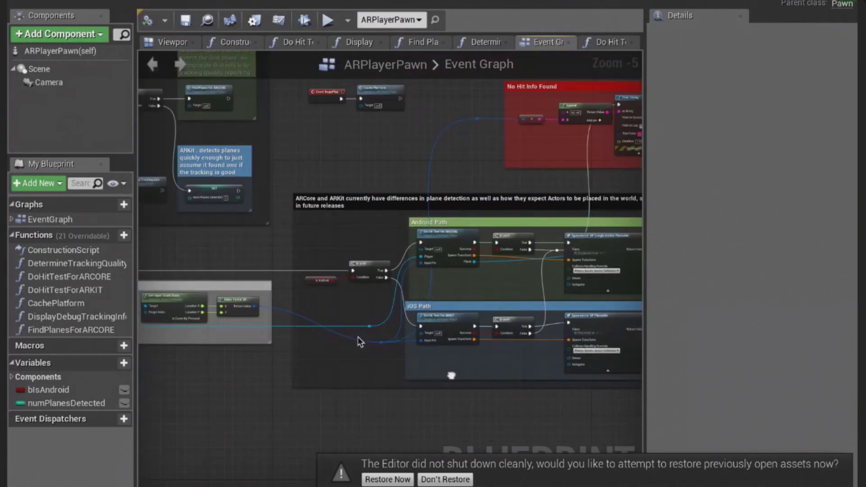
scroll(358, 336, "down", 2)
right_click_drag(388, 338, 442, 315)
scroll(440, 310, "up", 7)
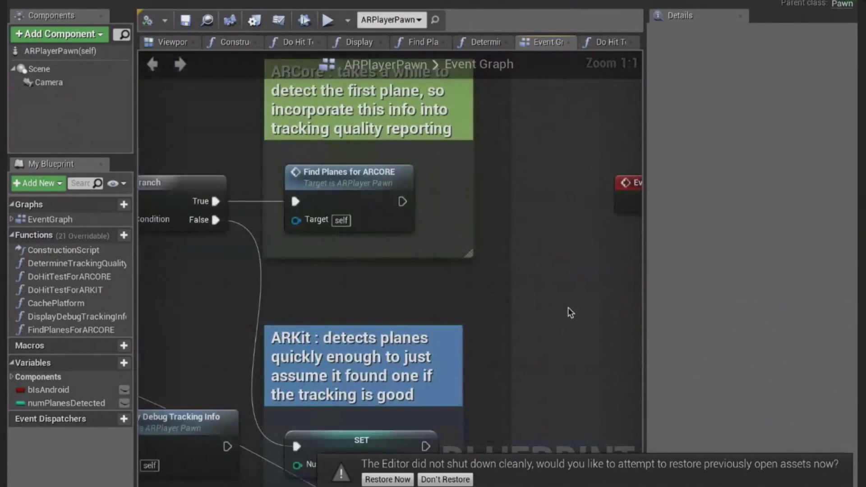
scroll(567, 307, "down", 3)
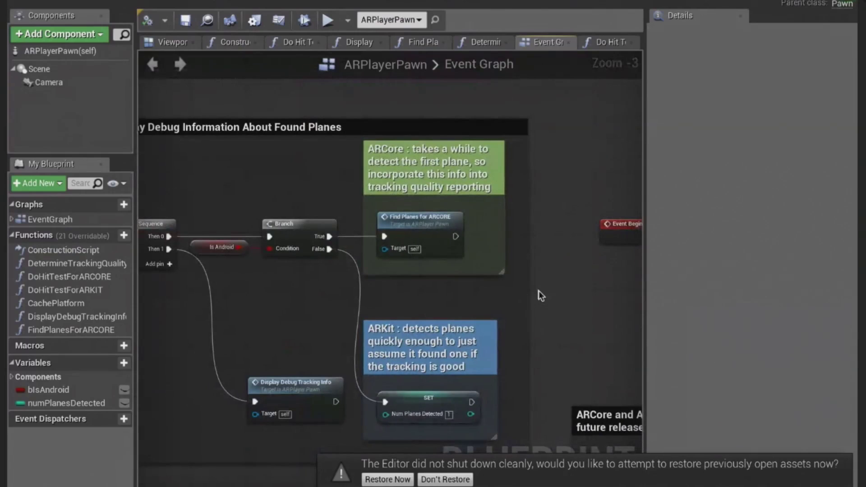
mouse_move(504, 275)
left_mouse_down()
mouse_move(493, 274)
mouse_move(505, 273)
left_mouse_up()
right_click_drag(536, 297, 556, 317)
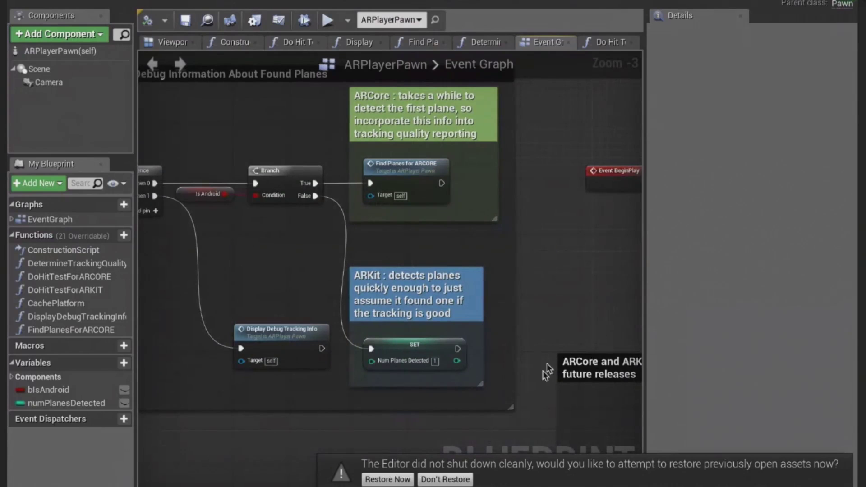
right_click_drag(562, 321, 552, 294)
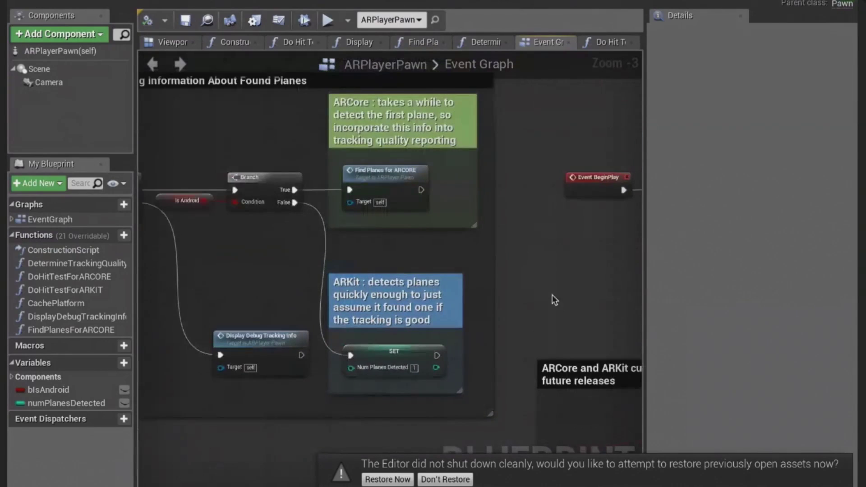
scroll(492, 274, "down", 1)
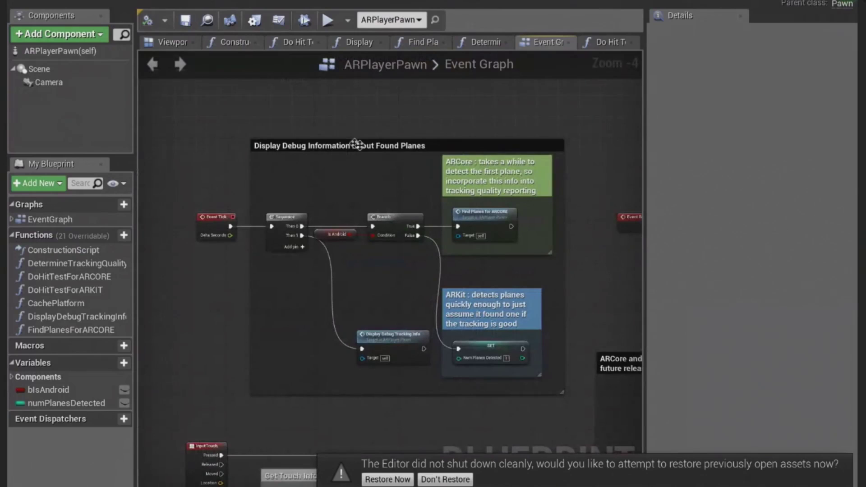
Examine the Event Tick node that drives the Display Debug Information About Found Planes section and clear the selection
left_click_drag(251, 128, 571, 394)
left_click(583, 356)
left_click(217, 221)
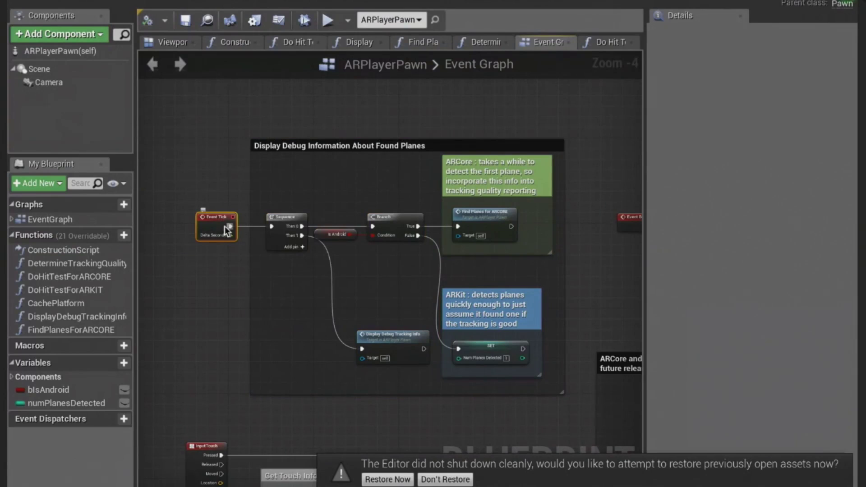
right_click_drag(620, 302, 342, 232)
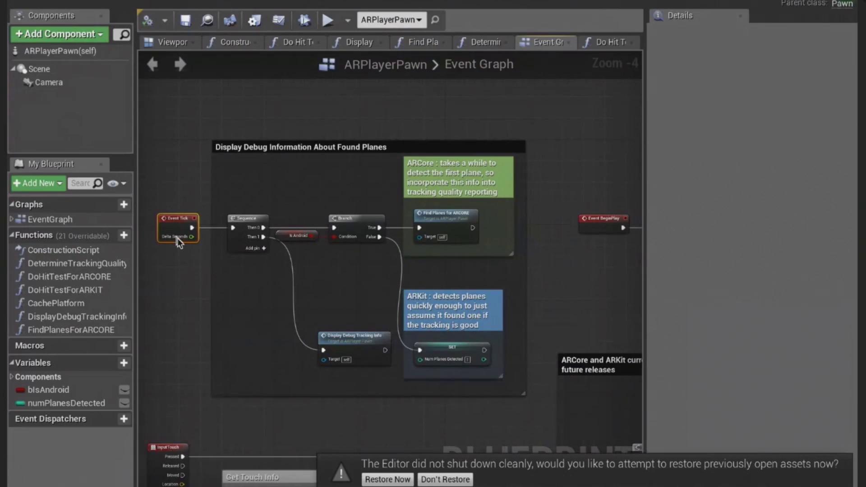
left_click(178, 153)
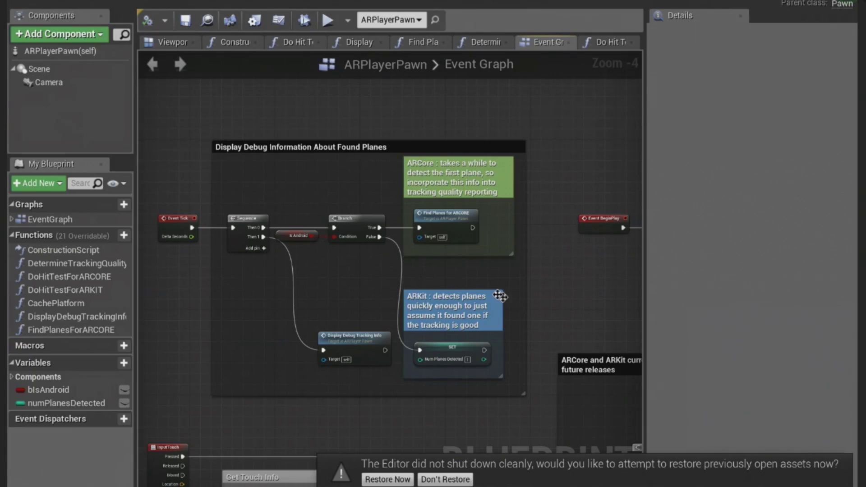
Inspect the SET Num Planes Detected node in the ARKit comment box and clear the selection
right_click_drag(544, 303, 555, 304)
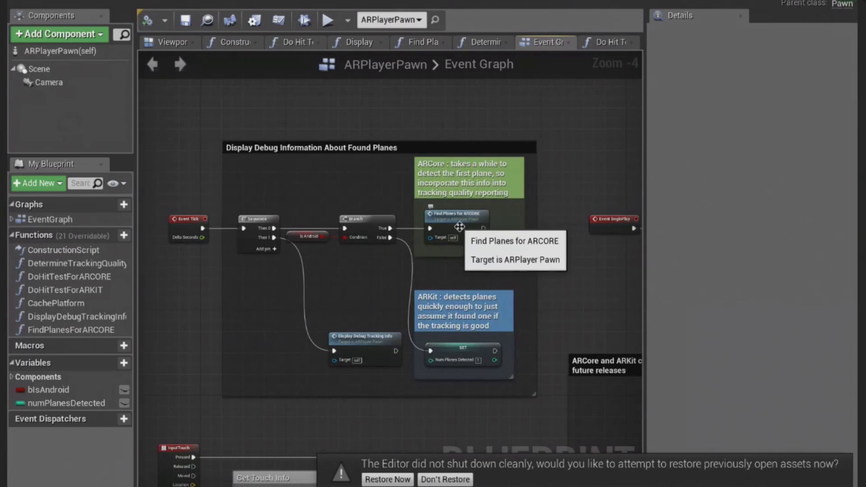
left_click(477, 348)
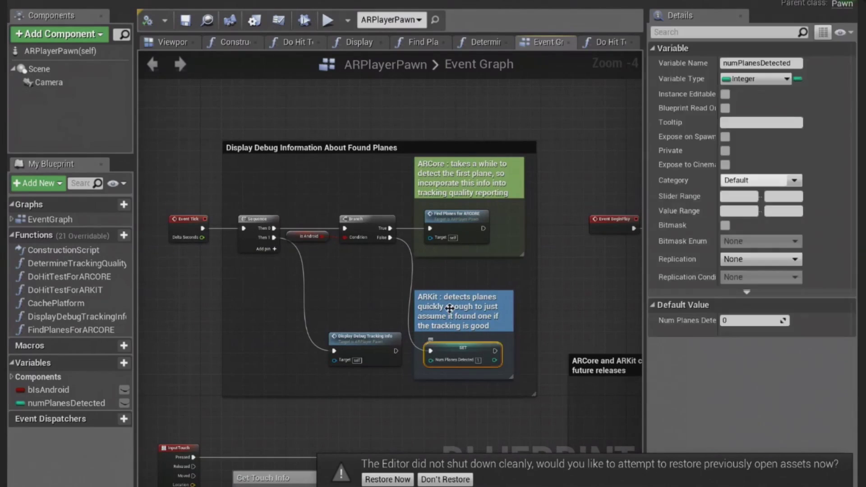
left_click(417, 300)
left_click(559, 297)
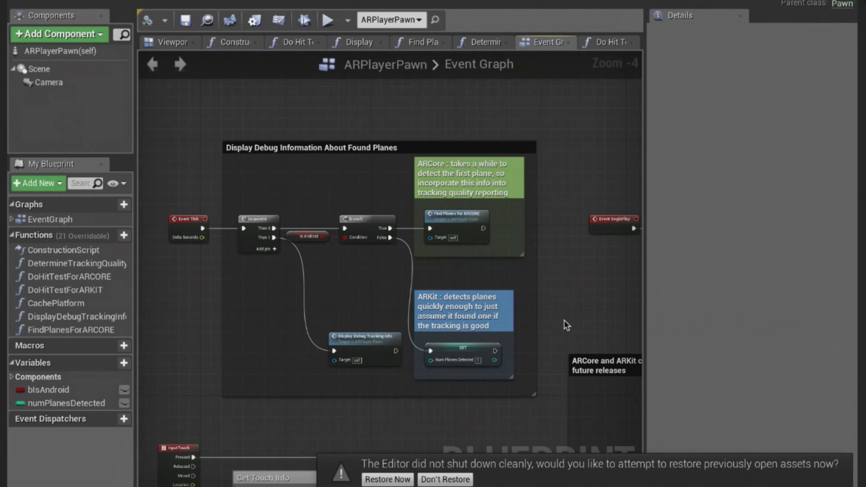
Open the Find Planes for ARCORE function and trace it from Get All Planes to the SET Num Planes Detected node
double_click(456, 224)
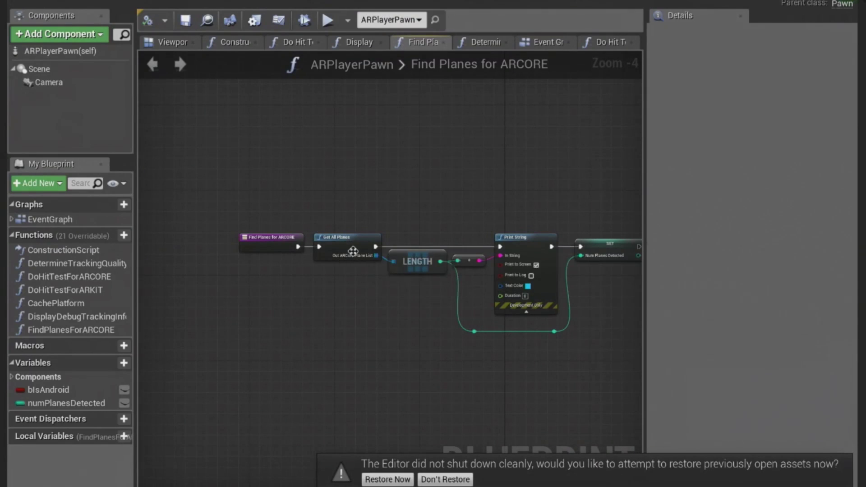
right_click_drag(380, 278, 291, 293)
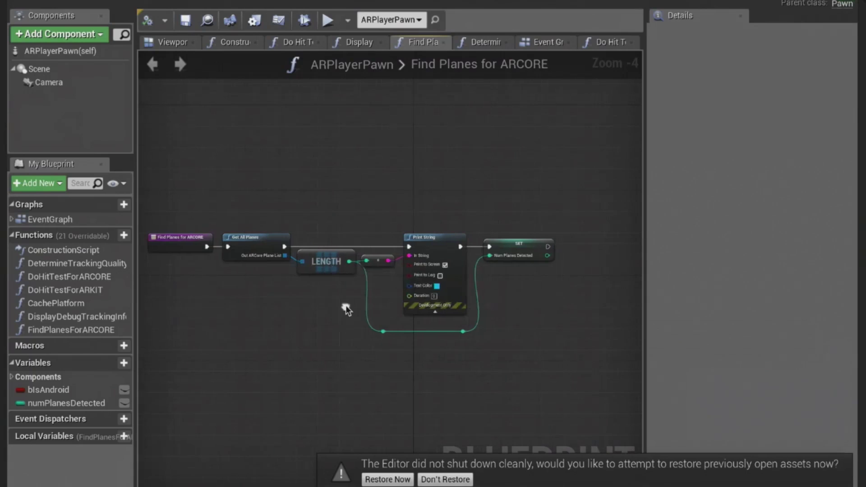
right_click_drag(346, 305, 274, 316)
left_click_drag(310, 220, 369, 253)
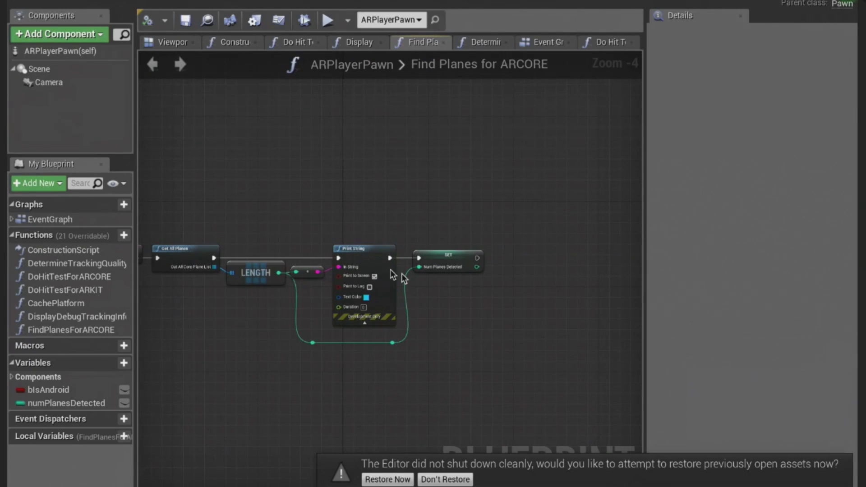
left_click(446, 254)
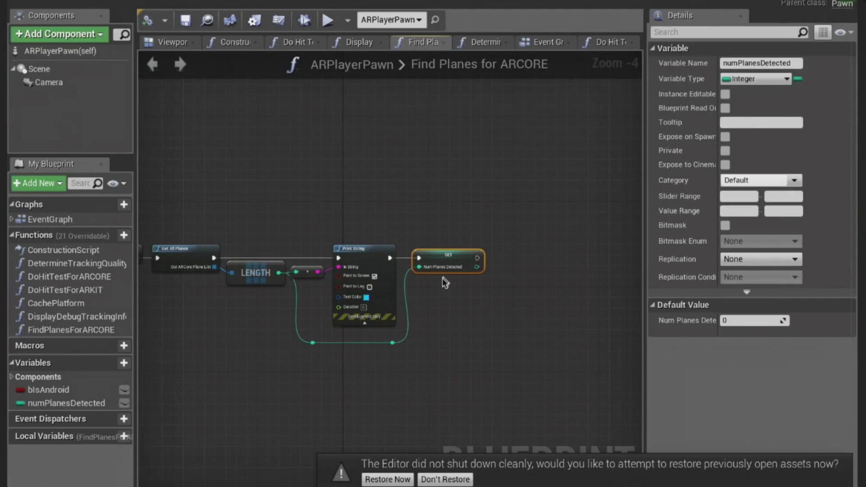
left_click(402, 181)
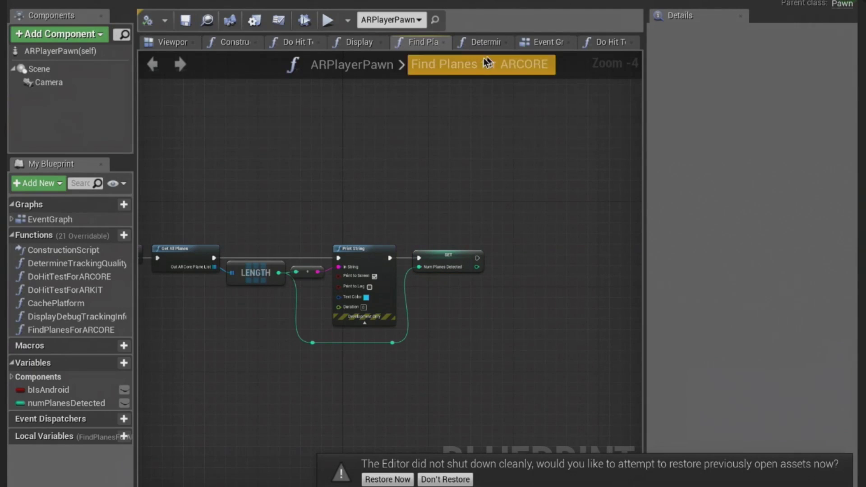
Return to the Event Graph, open the Display Debug Tracking Info function and examine its GetWorldTransform and first Print String nodes
left_click(544, 42)
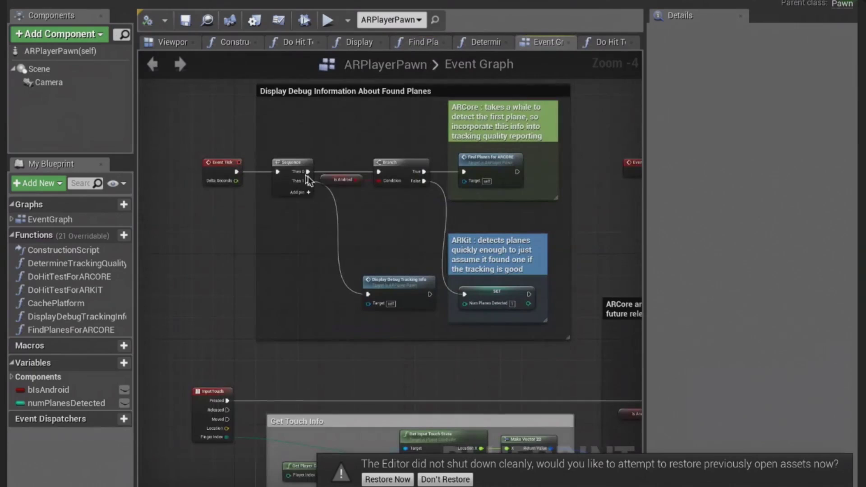
double_click(401, 286)
scroll(307, 296, "down", 3)
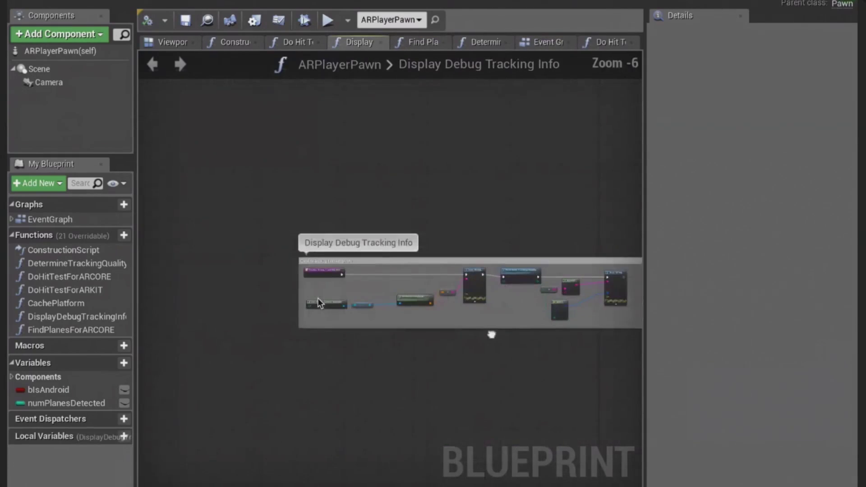
scroll(441, 309, "up", 6)
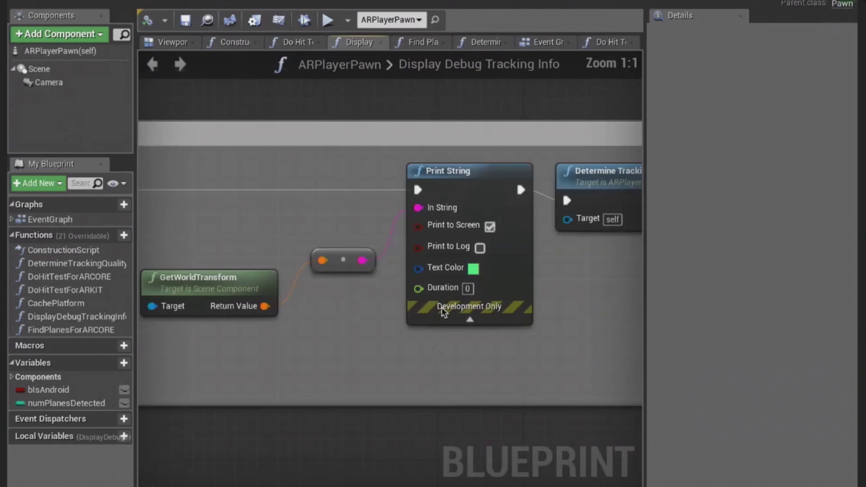
scroll(418, 307, "down", 1)
right_click_drag(418, 307, 342, 343)
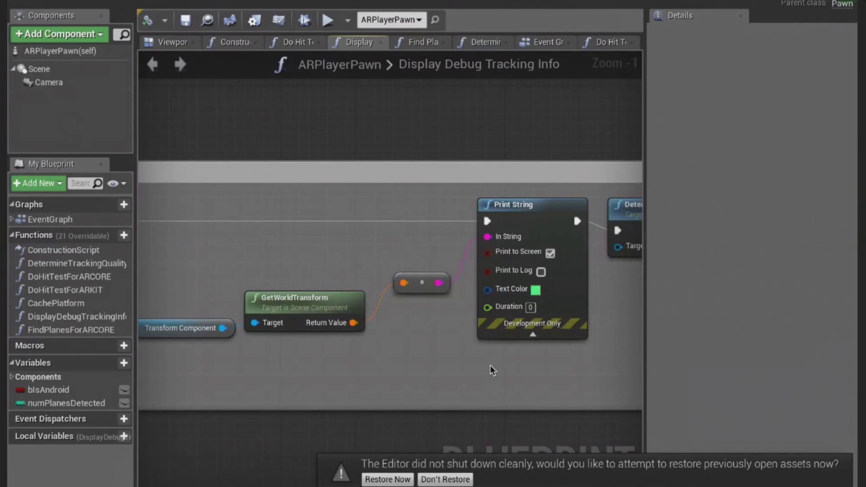
right_click_drag(490, 366, 195, 369)
Inspect the Determine Tracking Quality node and trace its Tracking output through the Append and Select nodes to the last Print String
left_click(393, 223)
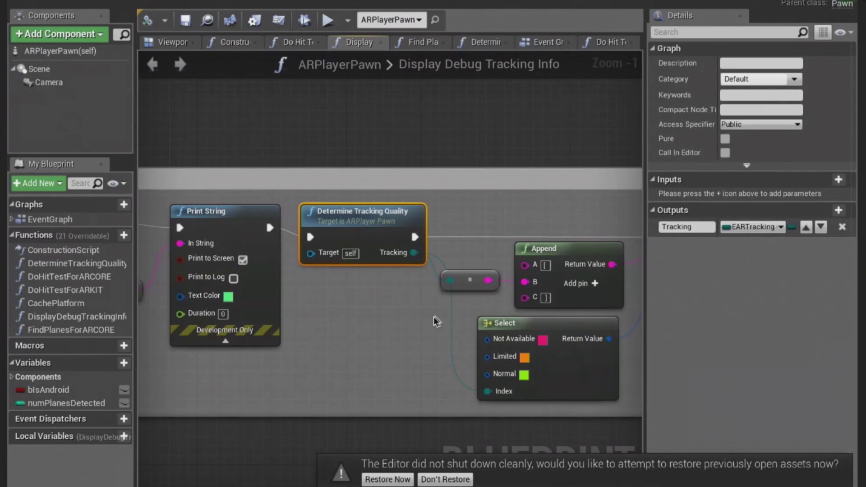
right_click_drag(428, 328, 392, 305)
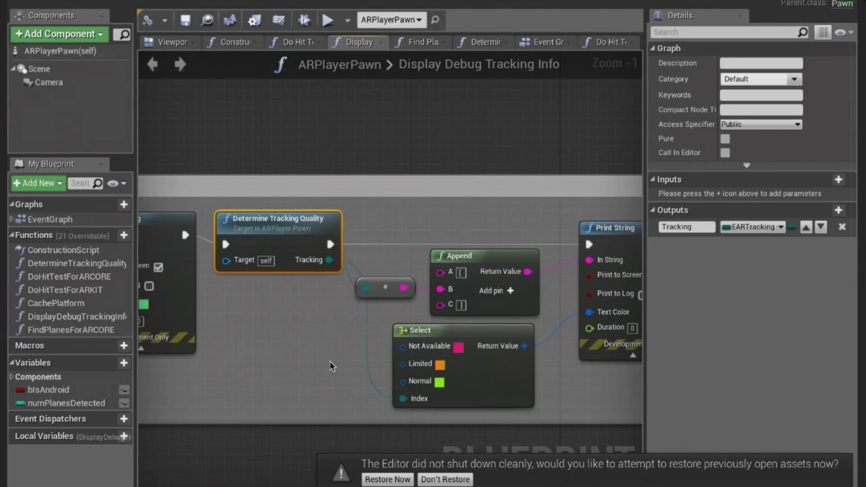
right_click_drag(573, 380, 341, 336)
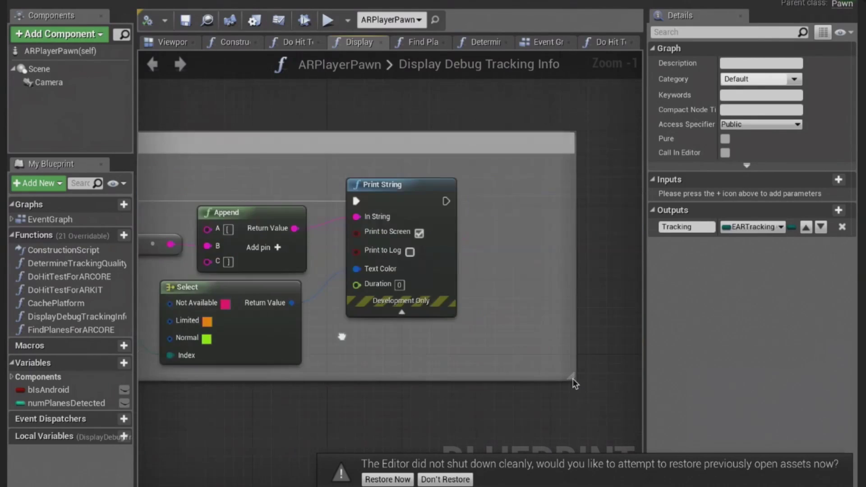
scroll(572, 383, "down", 3)
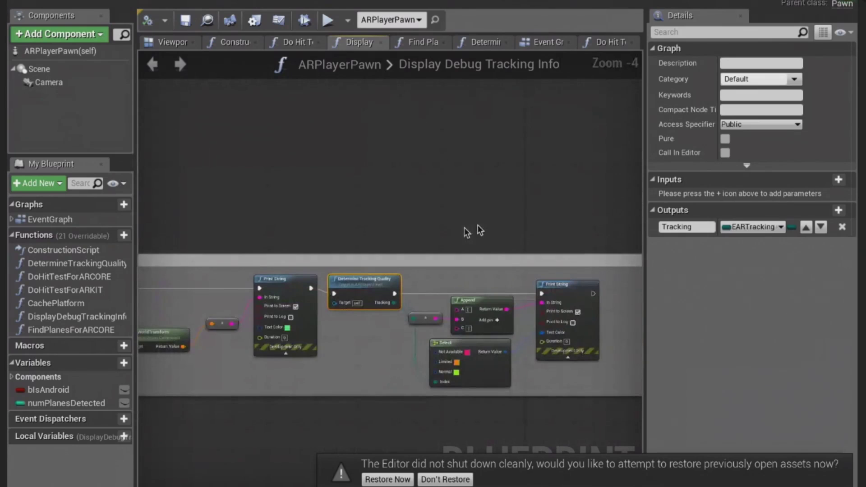
right_click_drag(403, 234, 573, 170)
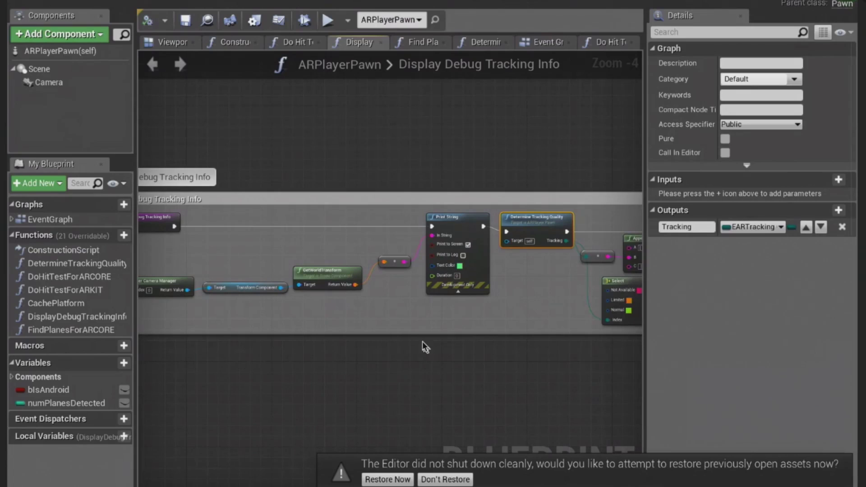
Return to ARPlayerPawn's Event Graph and examine the No Hit Info Found section
left_click(425, 42)
left_click(480, 43)
left_click(546, 42)
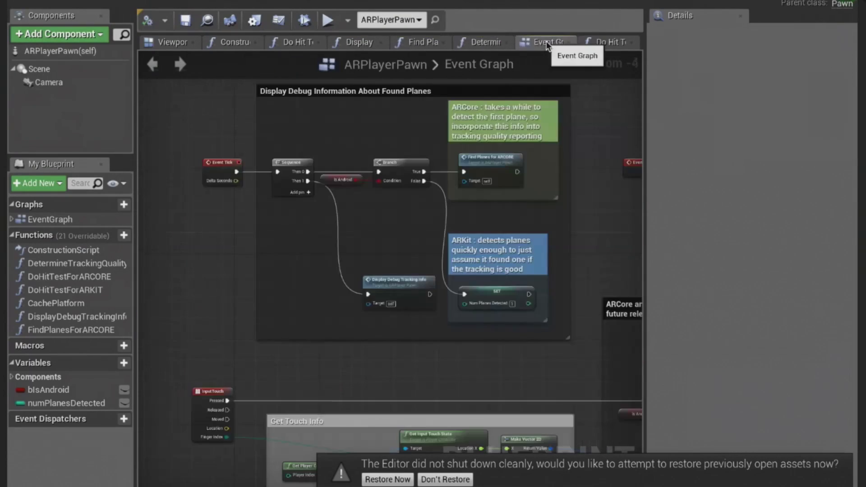
scroll(547, 131, "down", 2)
right_click_drag(551, 192, 455, 218)
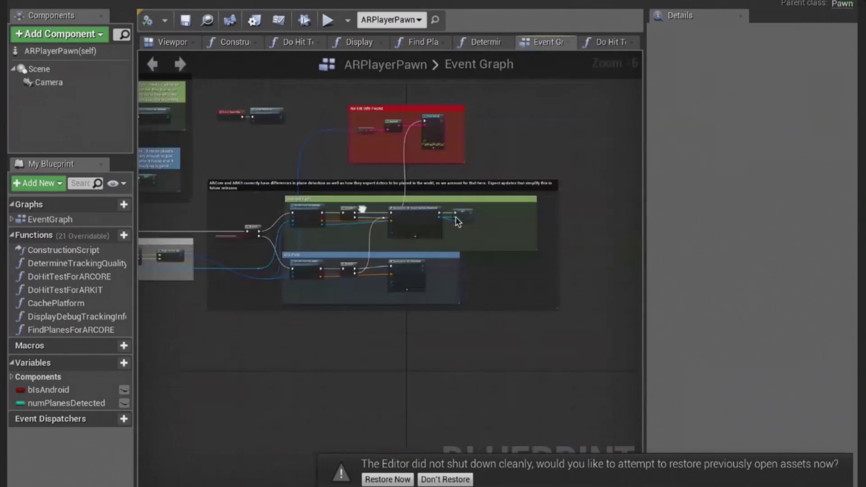
scroll(455, 217, "down", 1)
scroll(455, 217, "up", 1)
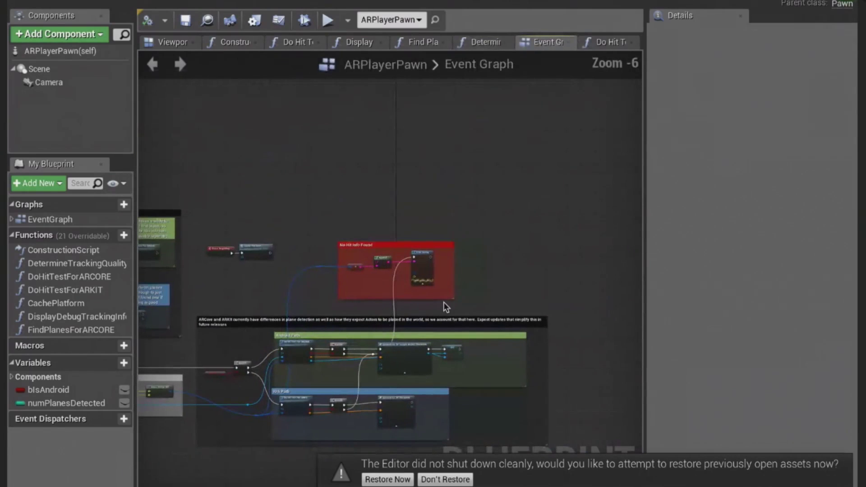
scroll(443, 301, "up", 4)
right_click_drag(444, 306, 495, 327)
left_click_drag(582, 332, 194, 142)
left_click(251, 118)
Point out the Find Planes for ARCORE, Do Hit Test for ARCORE and Do Hit Test for ARKIT nodes in the Event Graph
scroll(342, 295, "down", 6)
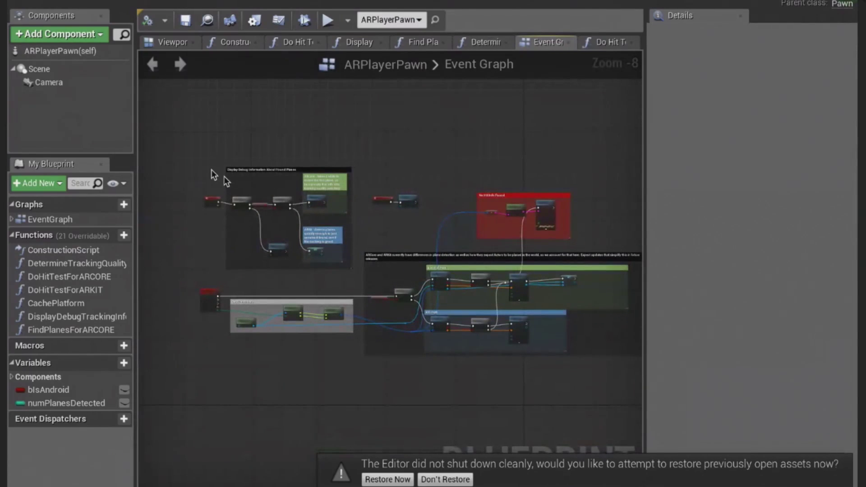
left_click(325, 203)
left_click(330, 211)
left_click(438, 282)
left_click(449, 316)
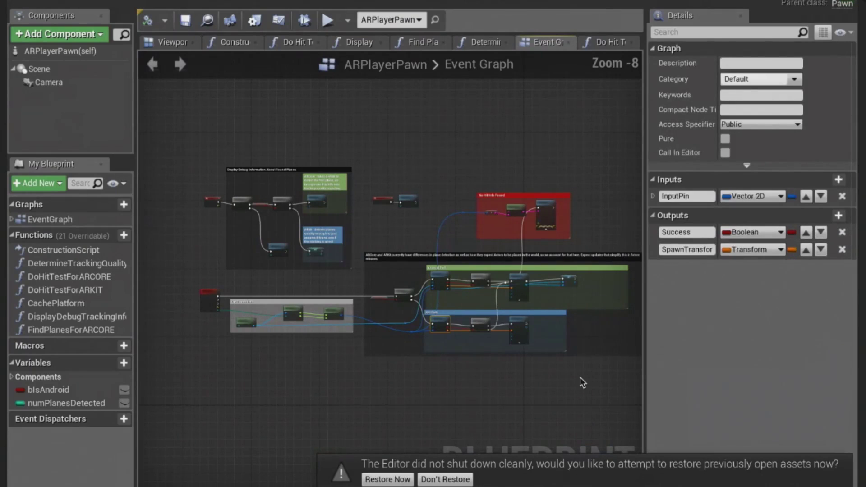
Review the overall layout of the Event Graph, including the Event BeginPlay and Cache Platform nodes, and clear the selection
right_click_drag(580, 378, 516, 365)
scroll(577, 377, "up", 2)
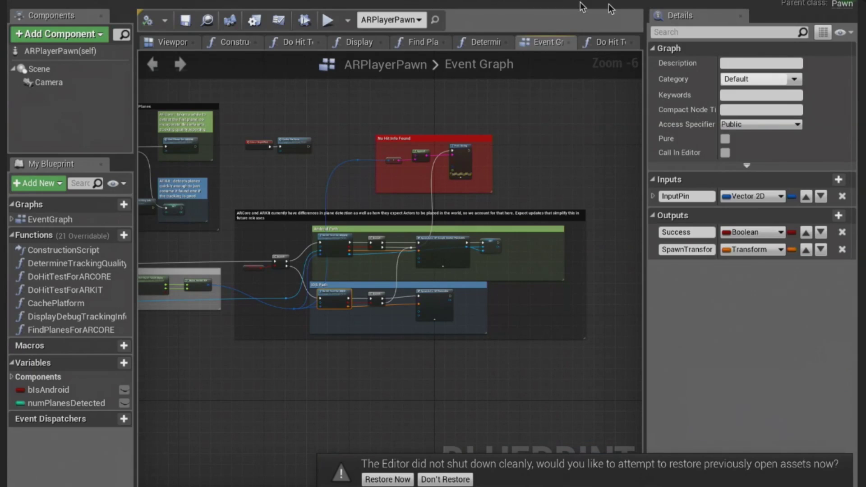
scroll(333, 103, "down", 2)
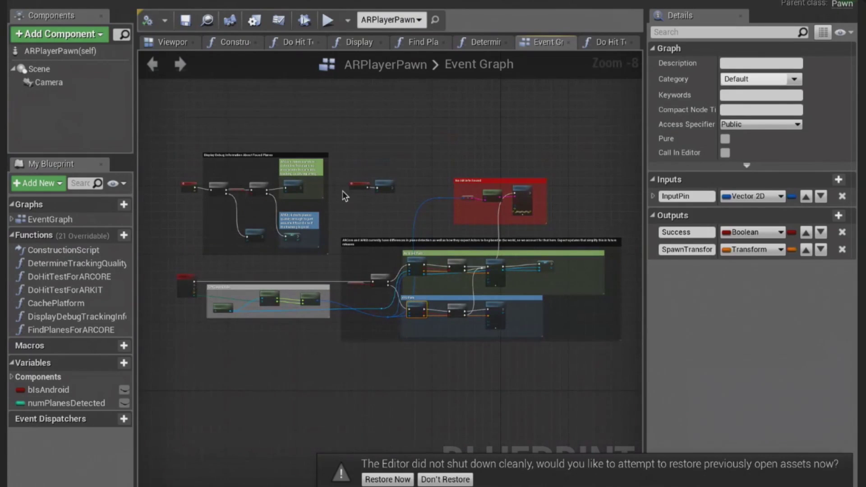
left_click(386, 193)
scroll(394, 204, "up", 1)
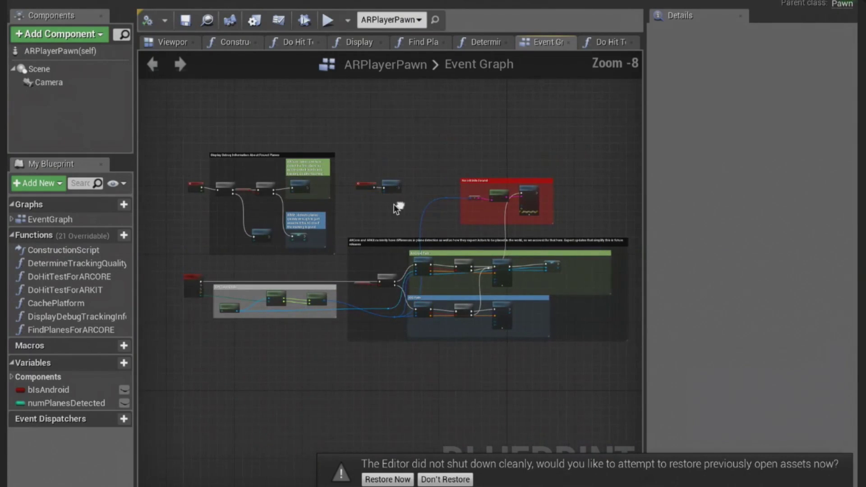
scroll(393, 205, "up", 2)
scroll(394, 204, "down", 1)
scroll(371, 225, "down", 1)
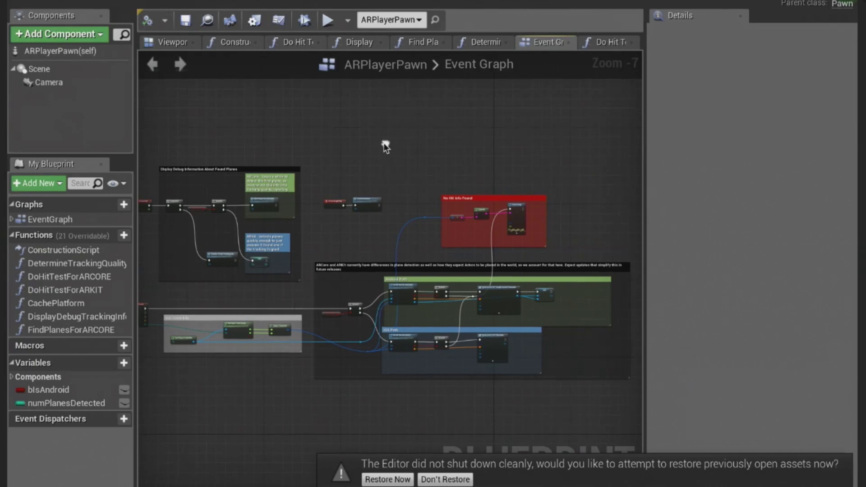
right_click_drag(384, 142, 433, 143)
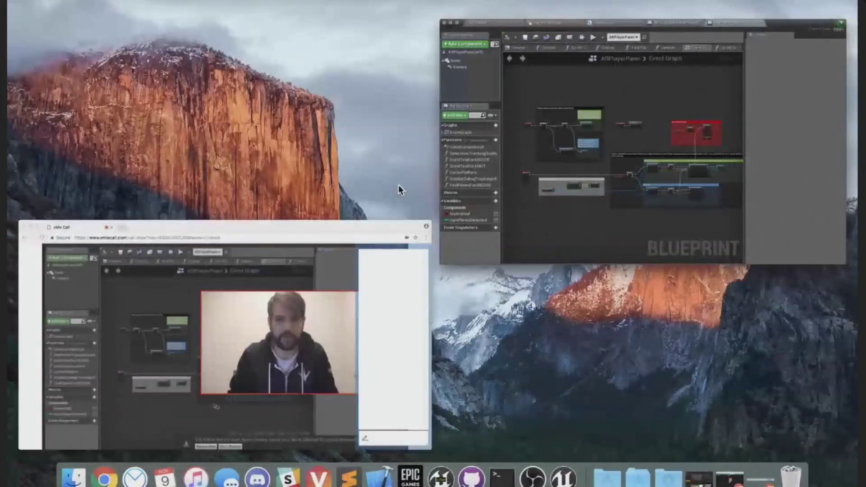